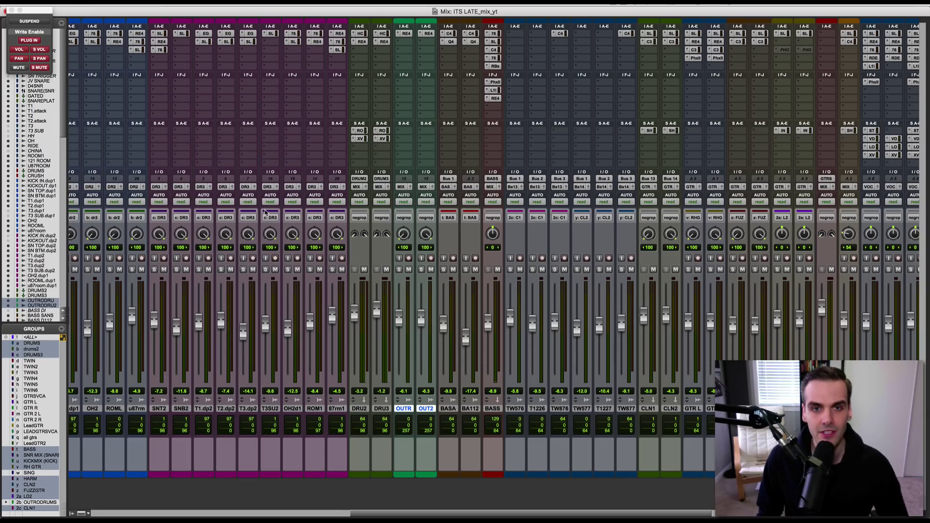
- Bring up the Edit window and play the mix from START, then from just before CHORDS, with both clean guitars in view
key(super+equal)
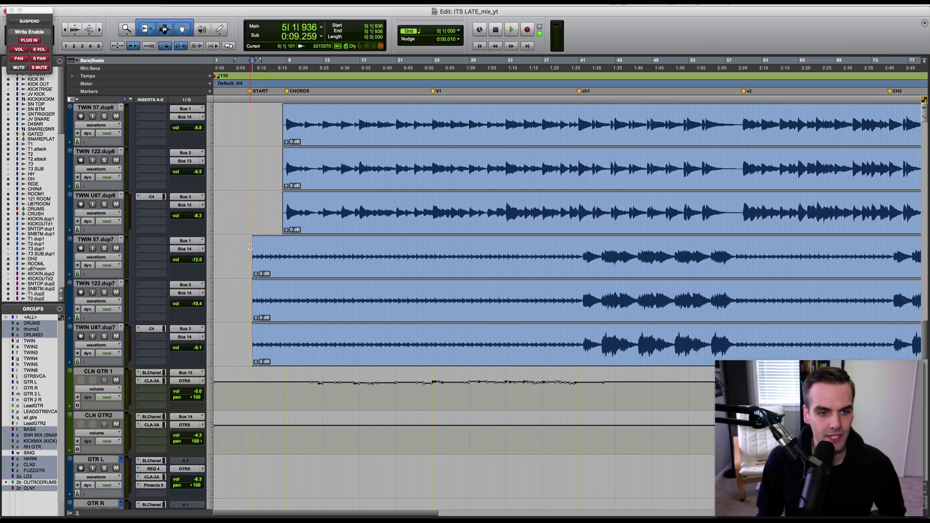
key(space)
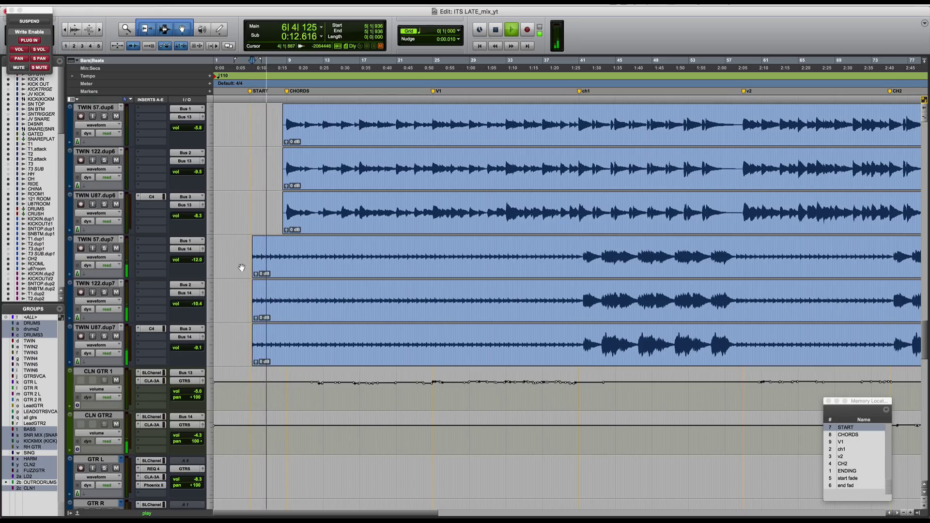
click(285, 249)
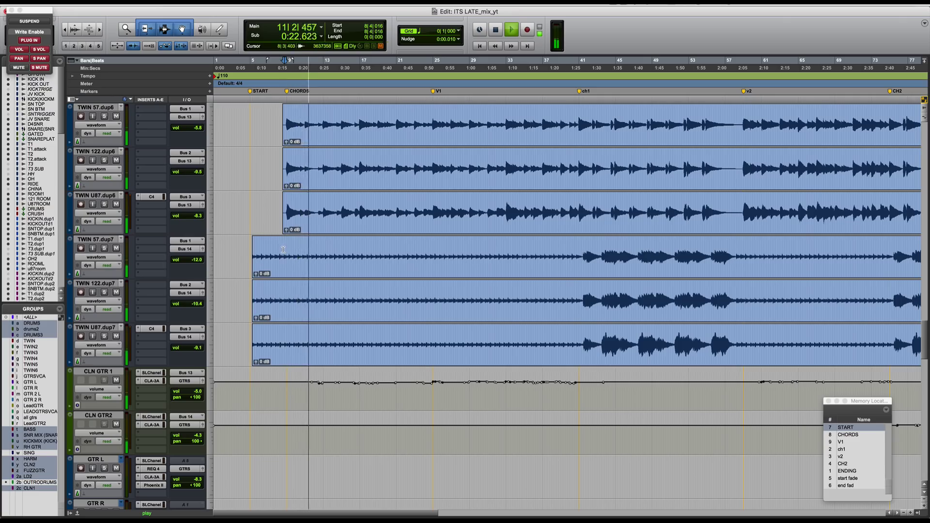
scroll(398, 325, up, 1)
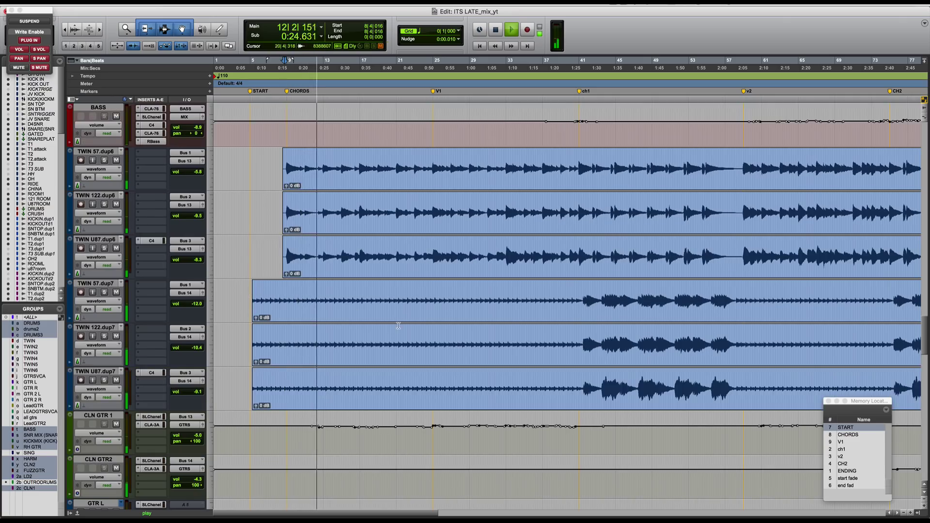
key(super+bracketleft)
key(space)
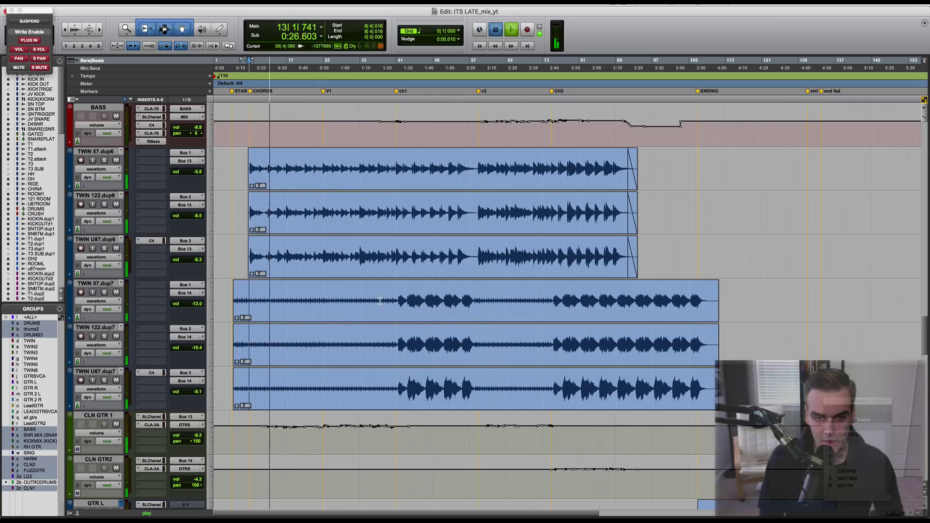
- Solo the three TWIN dup7 tracks together and play a short passage from bar 18
double_click(266, 307)
click(292, 296)
key(shift+s)
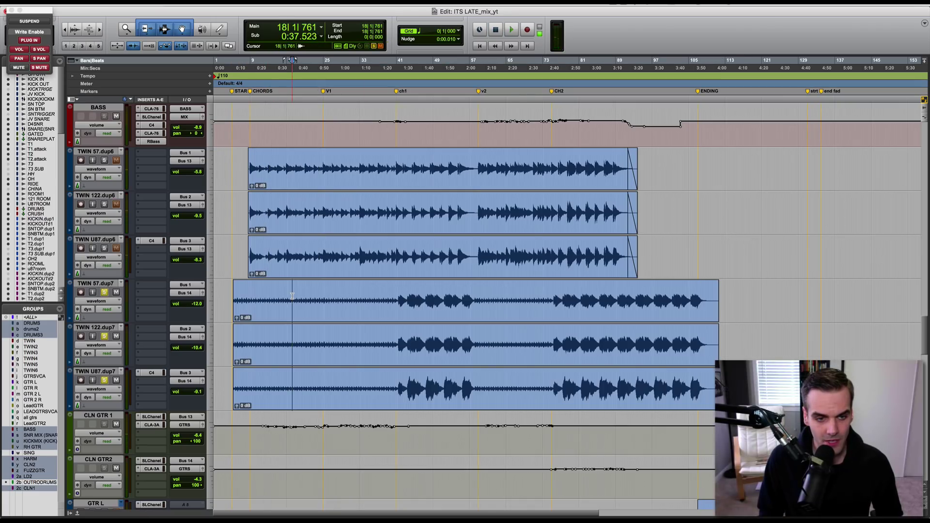
key(space)
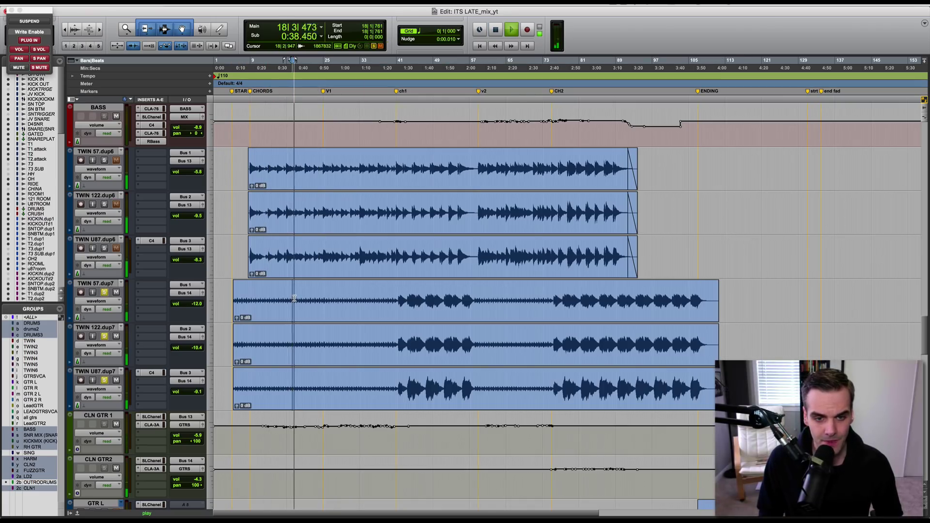
key(space)
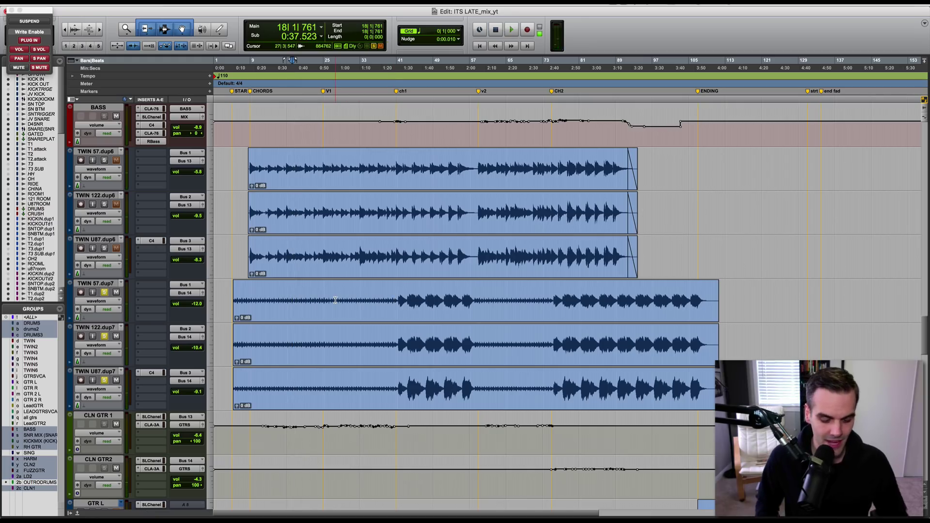
- Audition the TWIN dup6 tracks alone from the ch1 section, adding the soloed TWIN dup7 tracks during playback
click(396, 294)
click(104, 248)
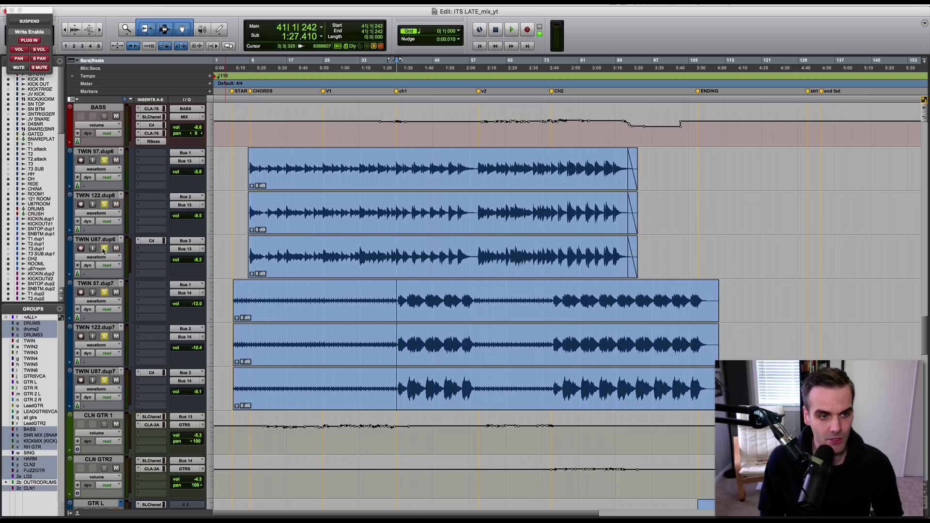
click(104, 292)
key(space)
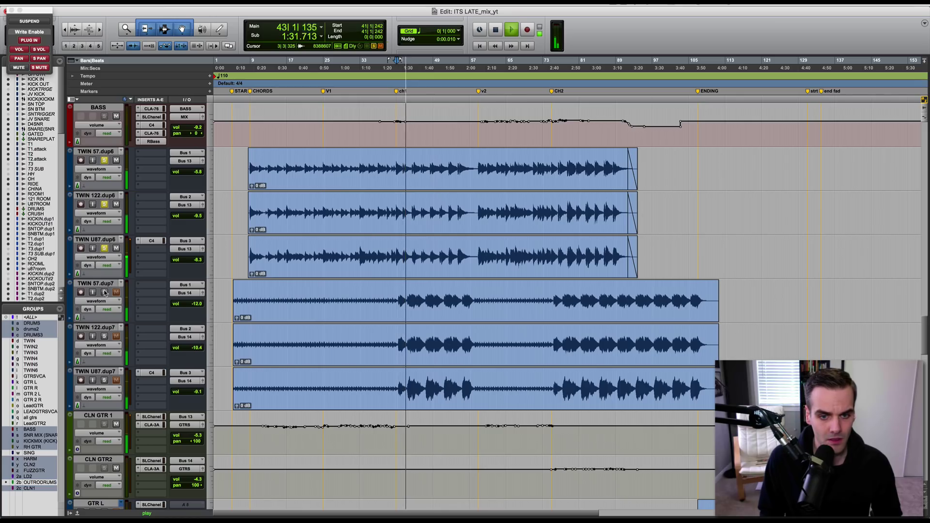
click(104, 292)
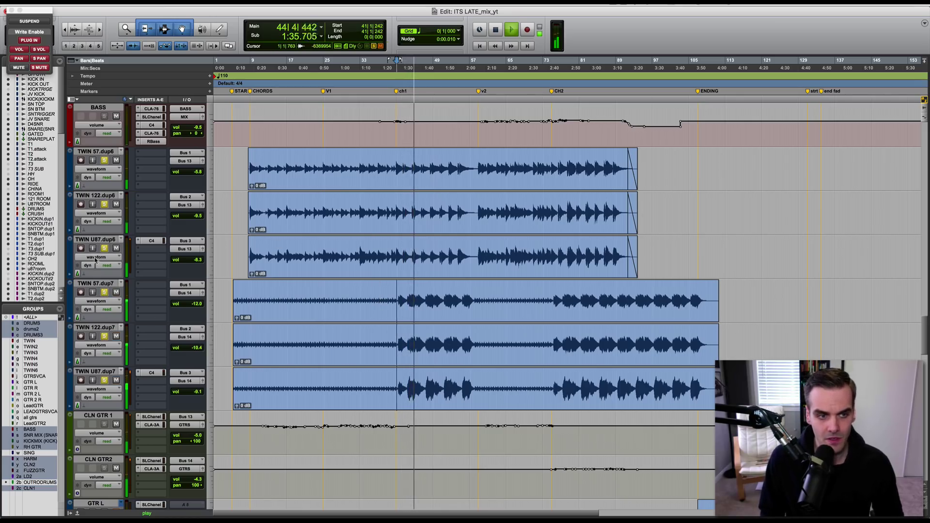
key(space)
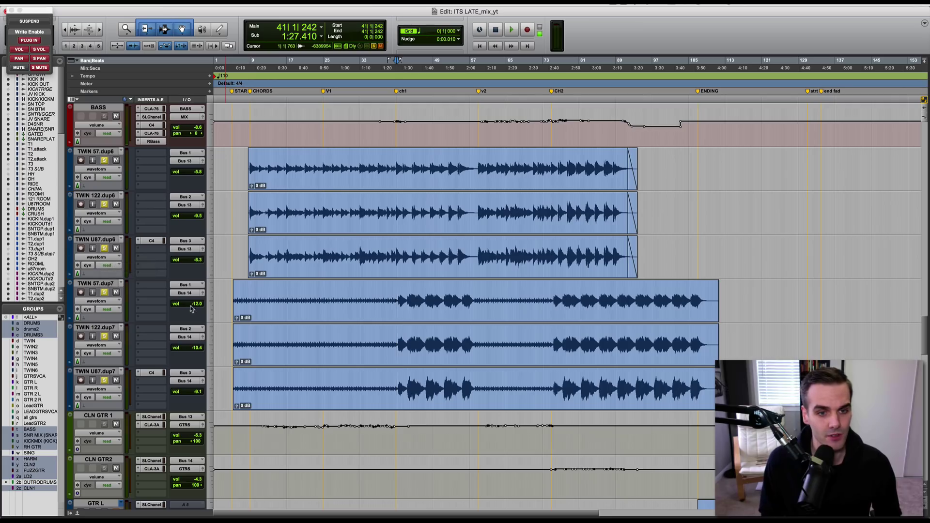
- Return to START, leave only the three TWIN dup7 tracks soloed, and play the intro part
click(249, 290)
click(226, 290)
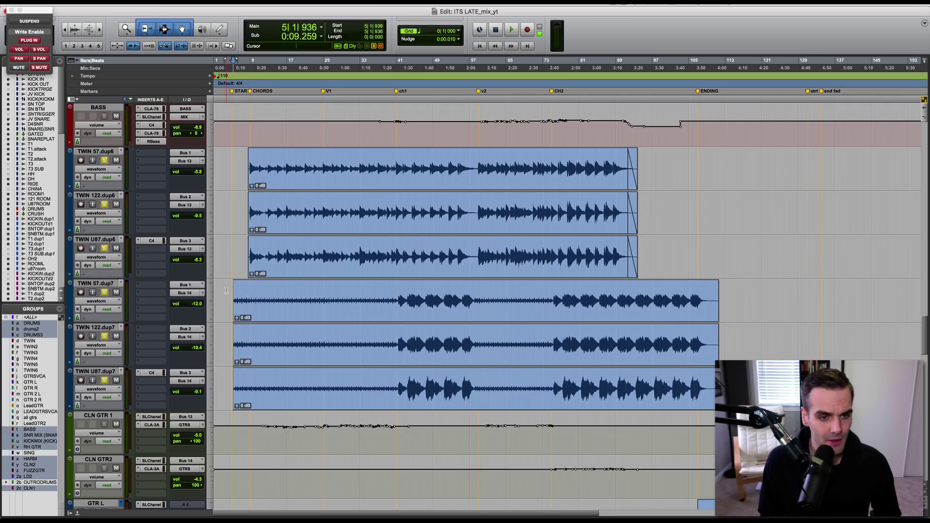
super+click(104, 292)
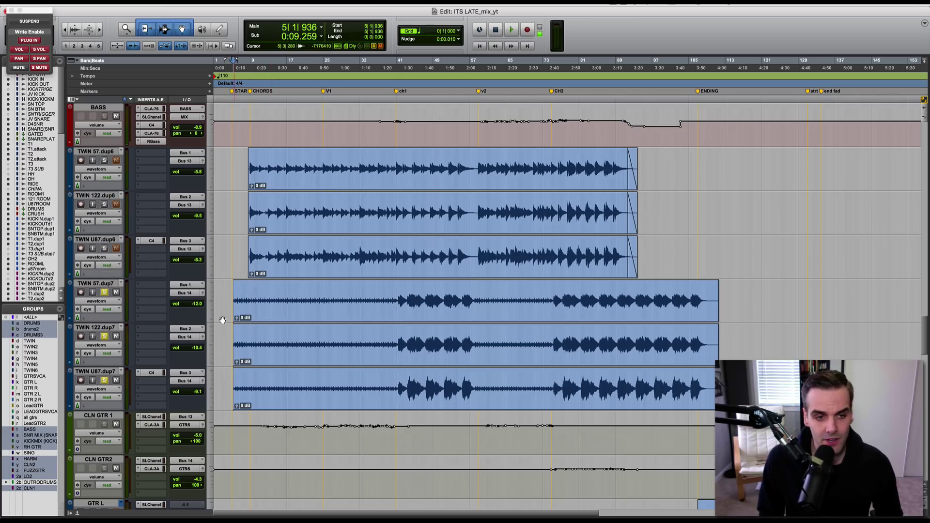
key(space)
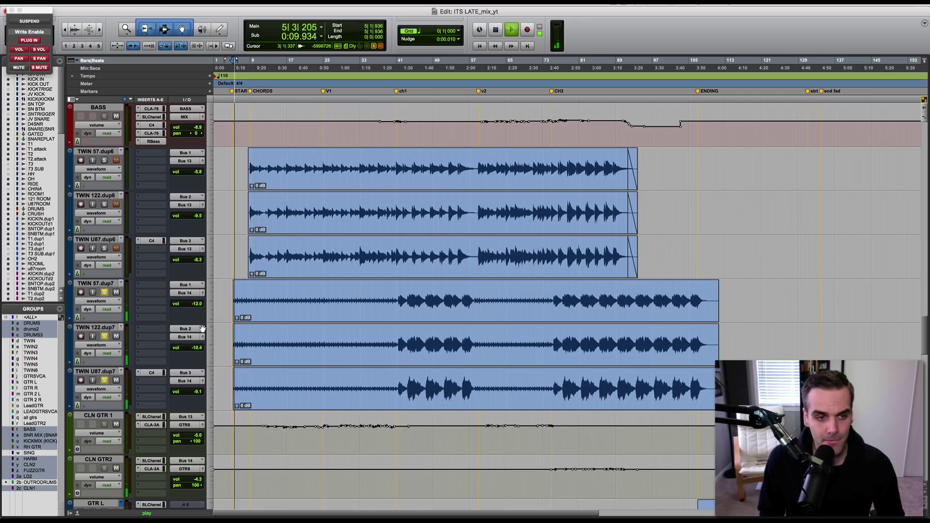
key(space)
- Clear the solo on all TWIN dup7 tracks, including a brief solo of TWIN 57.dup7 alone
scroll(252, 358, down, 1)
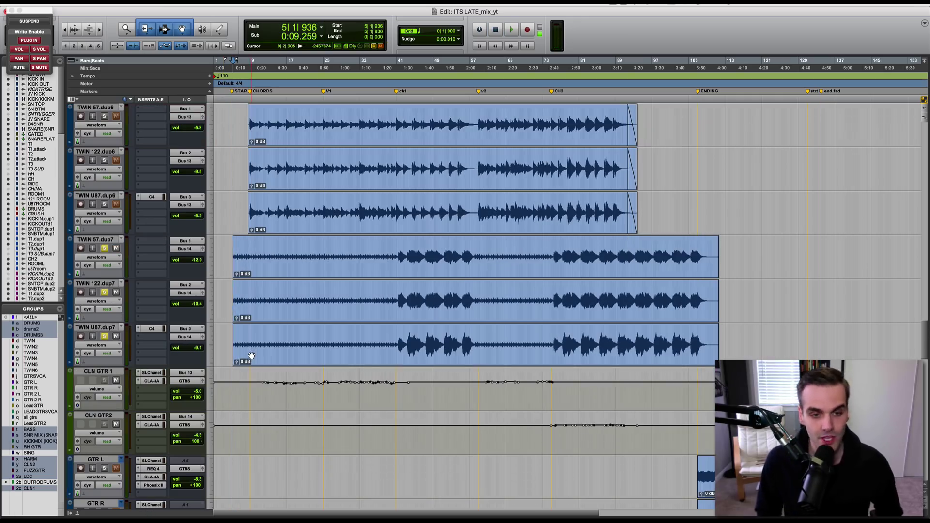
key(super+bracketright)
key(super+bracketright)
scroll(244, 300, down, 1)
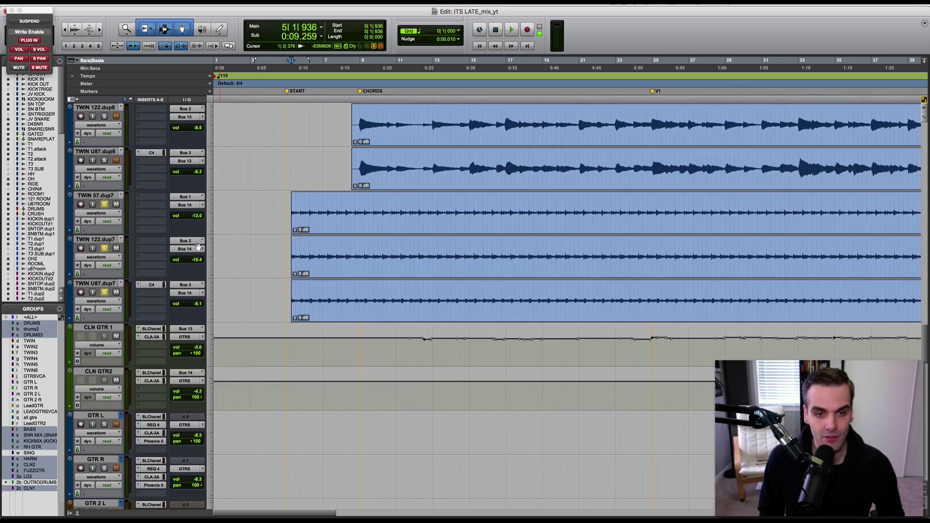
click(105, 204)
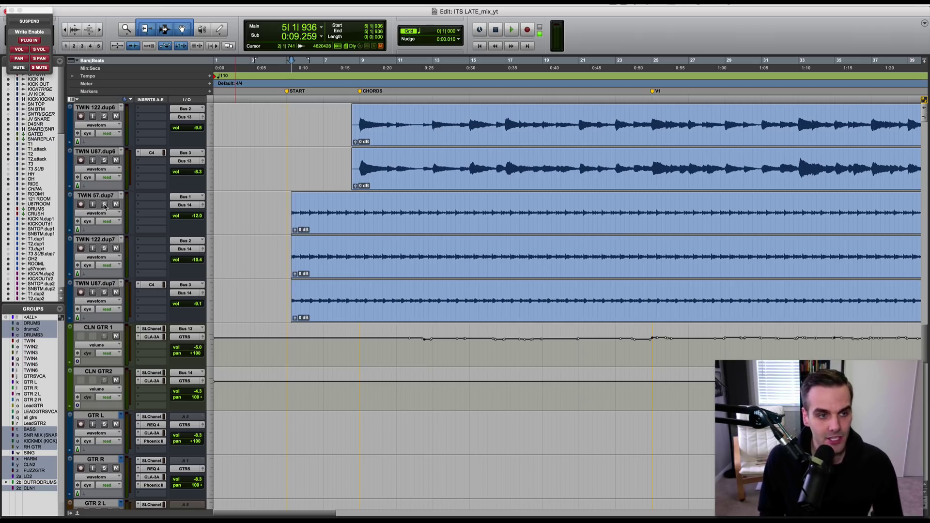
click(104, 205)
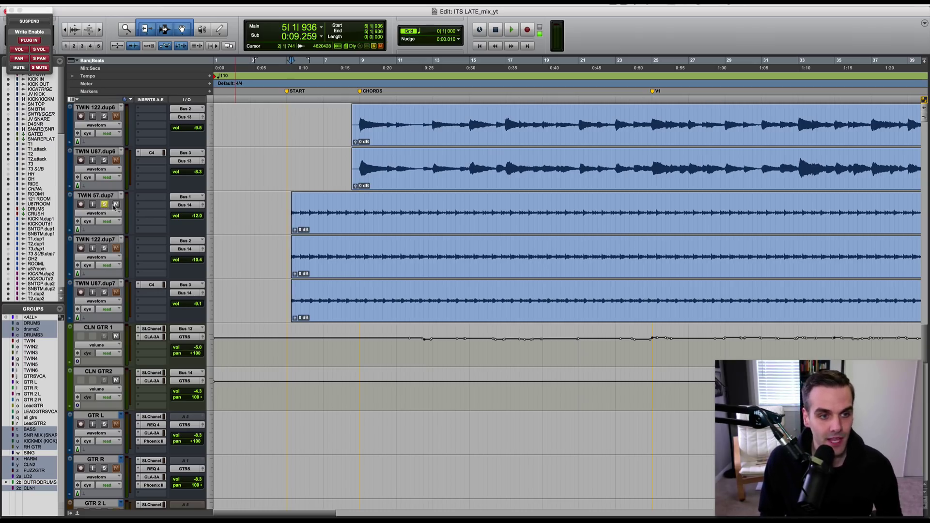
click(104, 205)
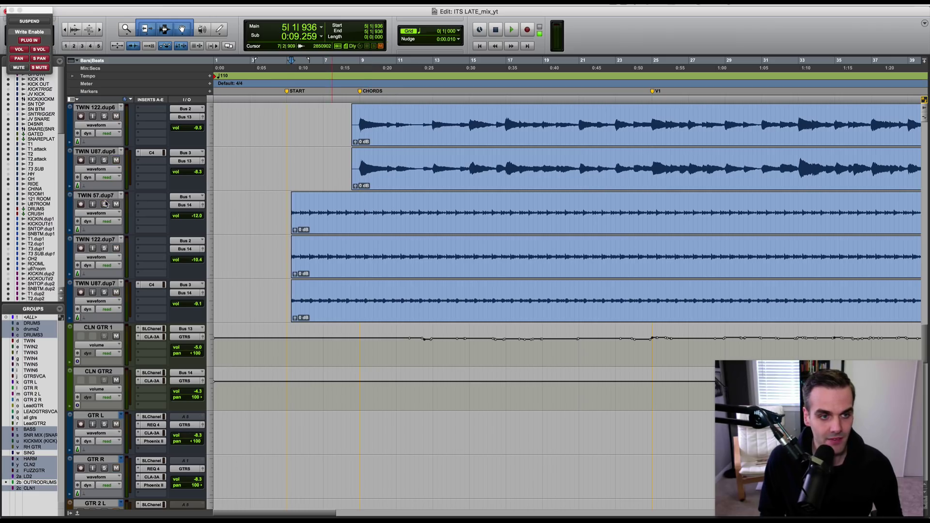
- Solo only TWIN 57.dup6 and play it from the CHORDS marker
scroll(111, 141, up, 2)
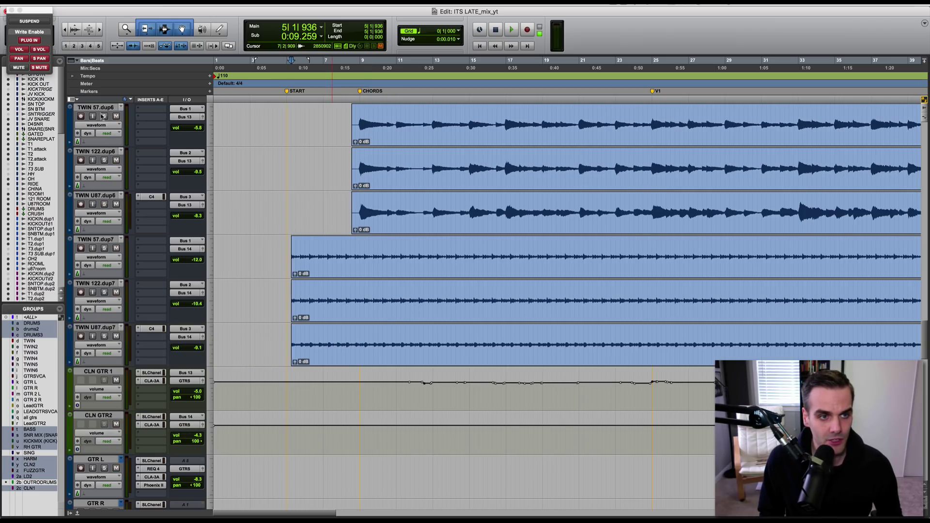
click(104, 116)
key(KP_Decimal)
key(8)
key(KP_Decimal)
key(space)
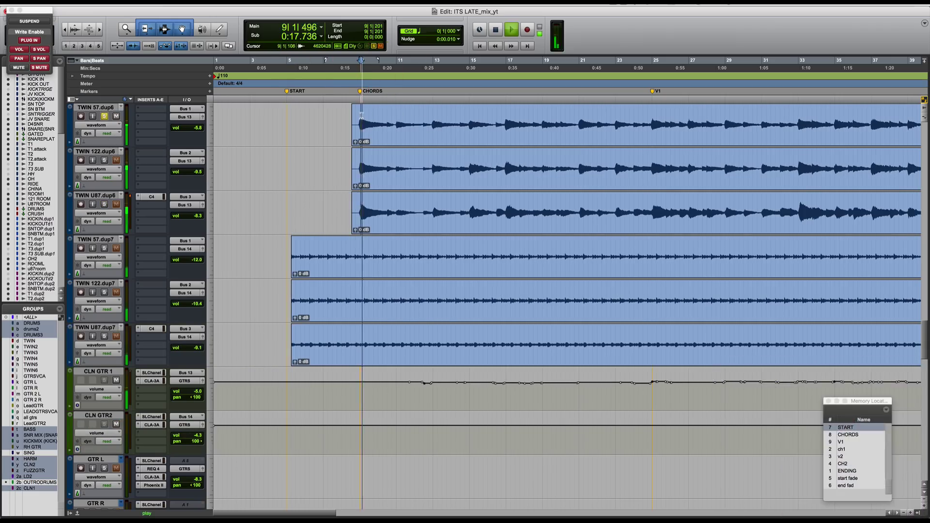
key(r)
key(r)
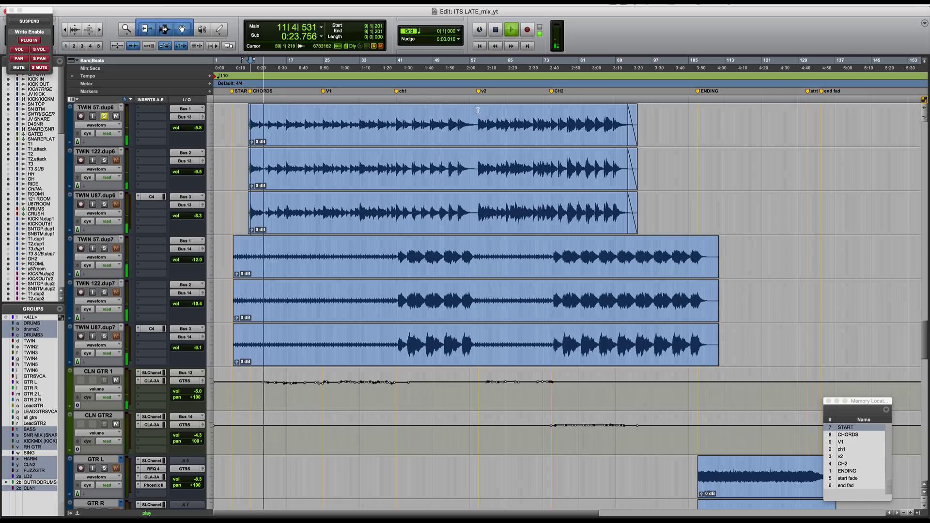
key(space)
- Move the playback position to the v2 section and audition the soloed TWIN 57.dup6 there
key(KP_Decimal)
key(3)
key(KP_Decimal)
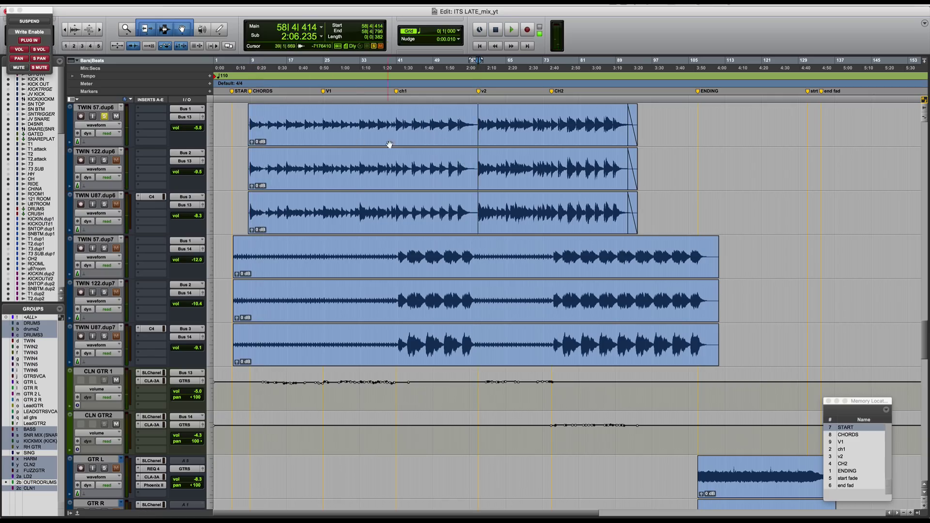
key(space)
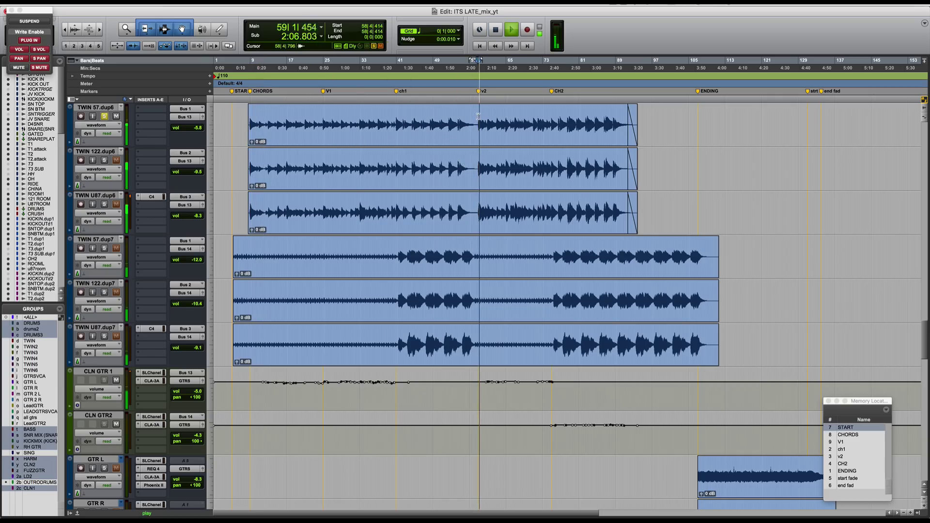
key(space)
- Replace the TWIN 57.dup6 solo with TWIN 122.dup6 and play it from the v2 section
click(104, 160)
click(105, 117)
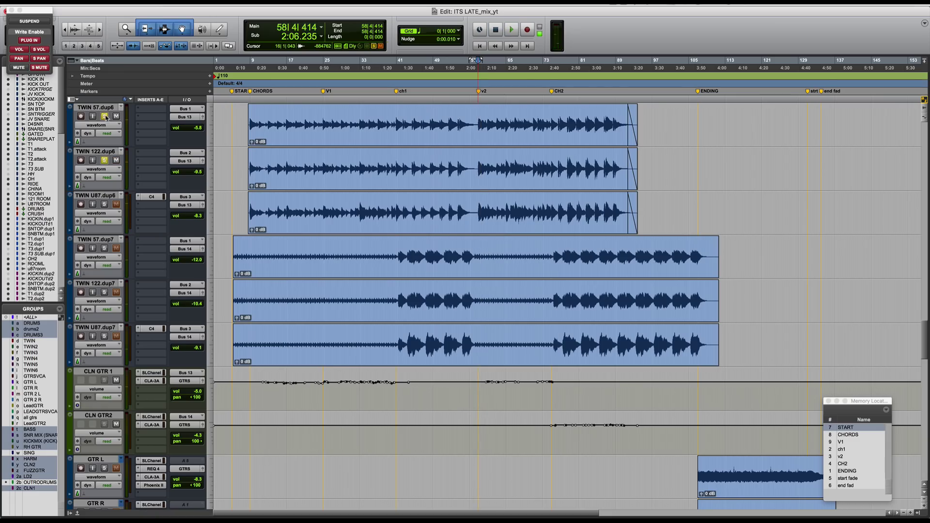
key(space)
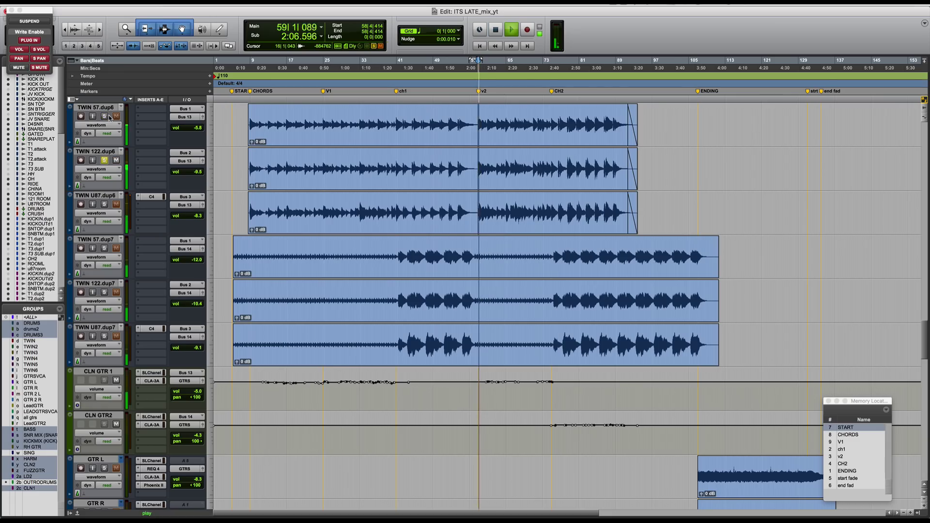
key(super+bracketright)
key(super+bracketright)
scroll(352, 230, right, 5)
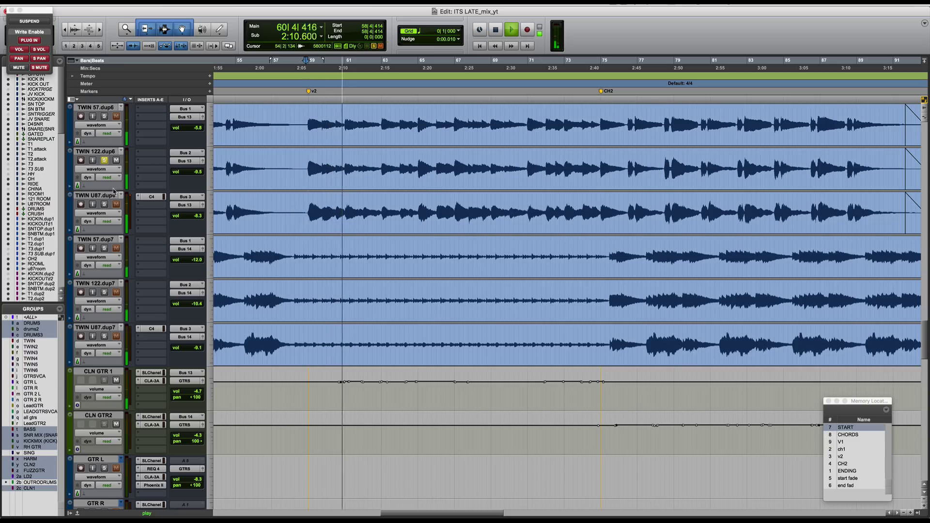
key(space)
- Solo only TWIN U87.dup6, play it from v2, and clear its solo when finished
click(104, 204)
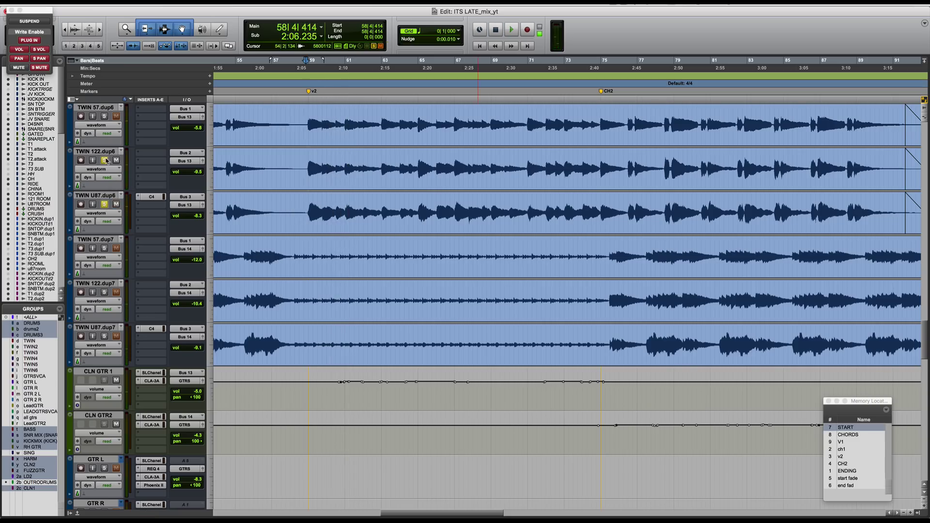
click(105, 160)
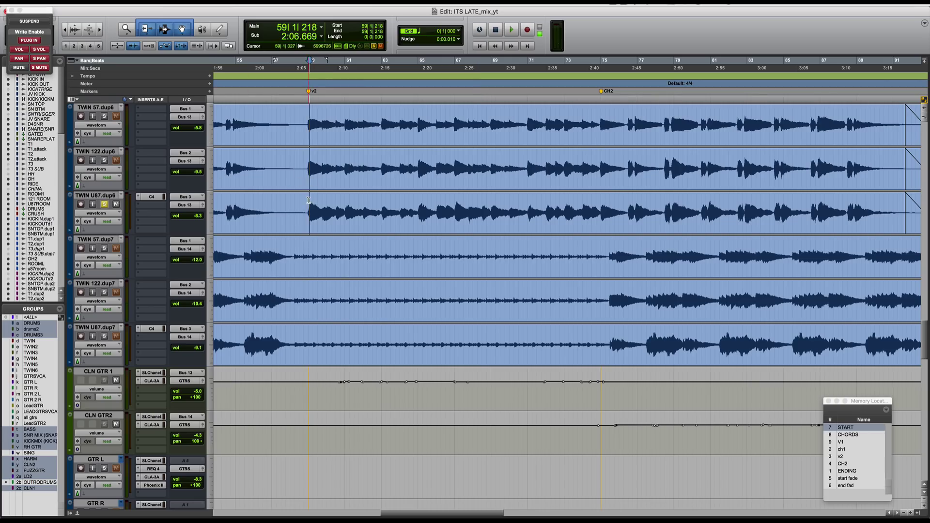
key(space)
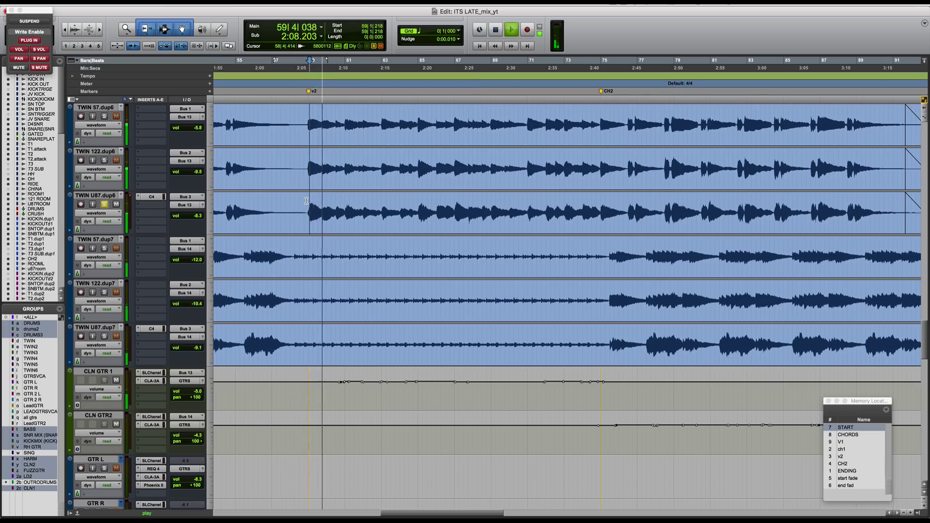
click(104, 204)
key(space)
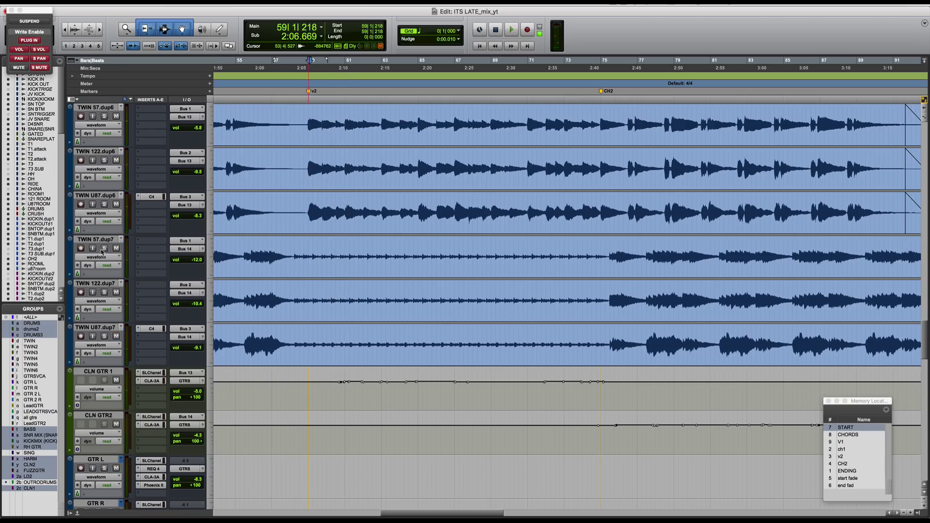
- Solo TWIN 57.dup7 and play from v2, adding the TWIN 122.dup7 and TWIN U87.dup7 solos one by one
mouse_move(103, 248)
mouse_down()
mouse_move(113, 354)
mouse_move(105, 251)
mouse_up()
key(space)
key(space)
key(space)
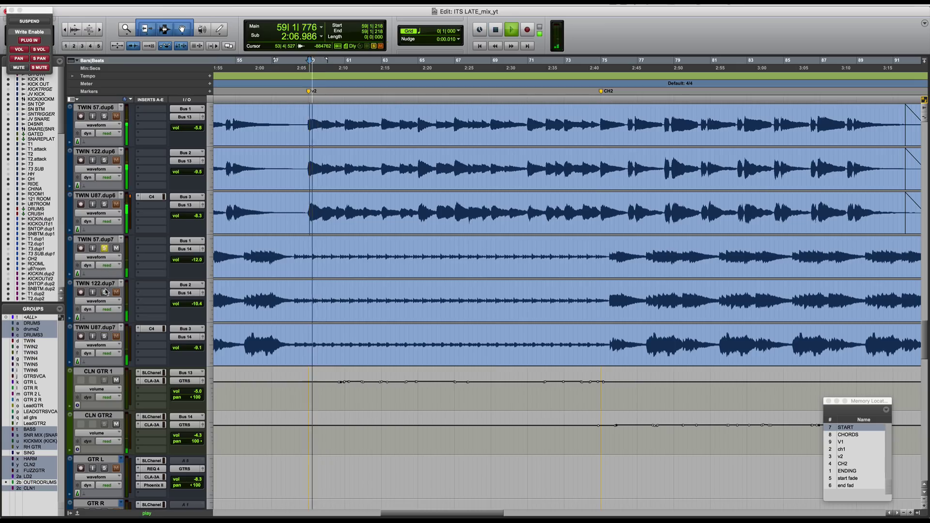
click(104, 292)
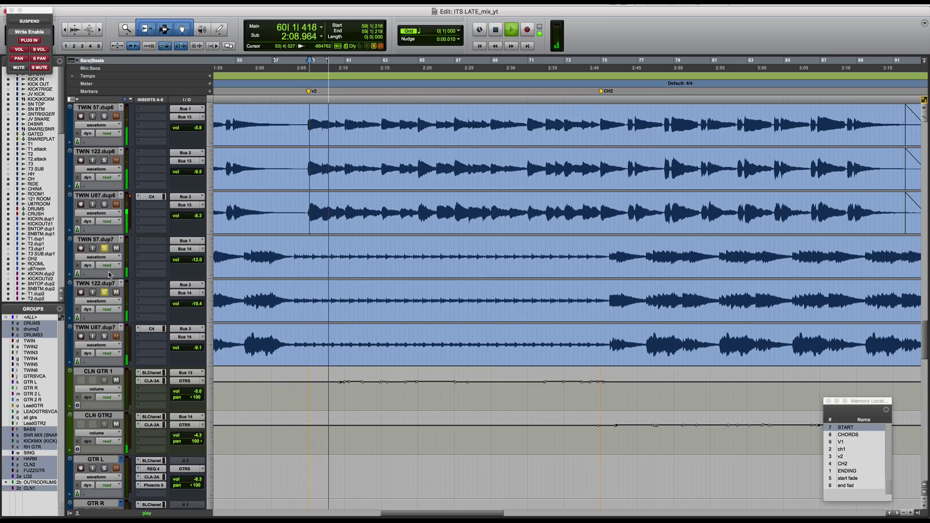
click(105, 336)
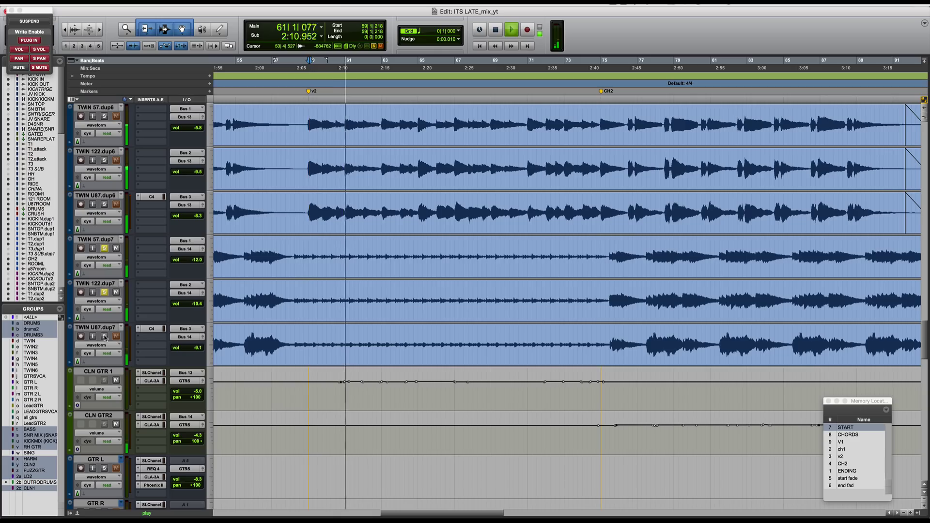
- Audition TWIN U87.dup7 alone, and solo TWIN 57.dup7 and TWIN 122.dup7 together with it
click(104, 248)
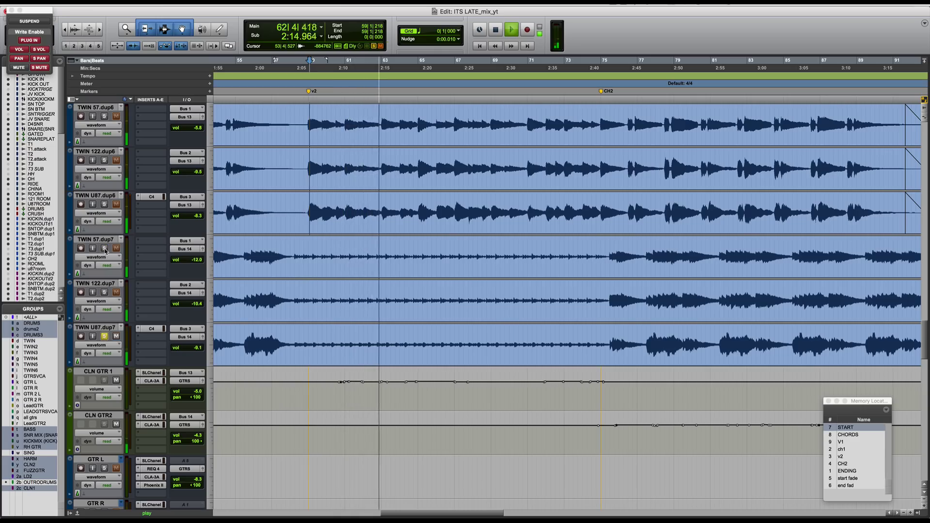
click(104, 249)
click(104, 292)
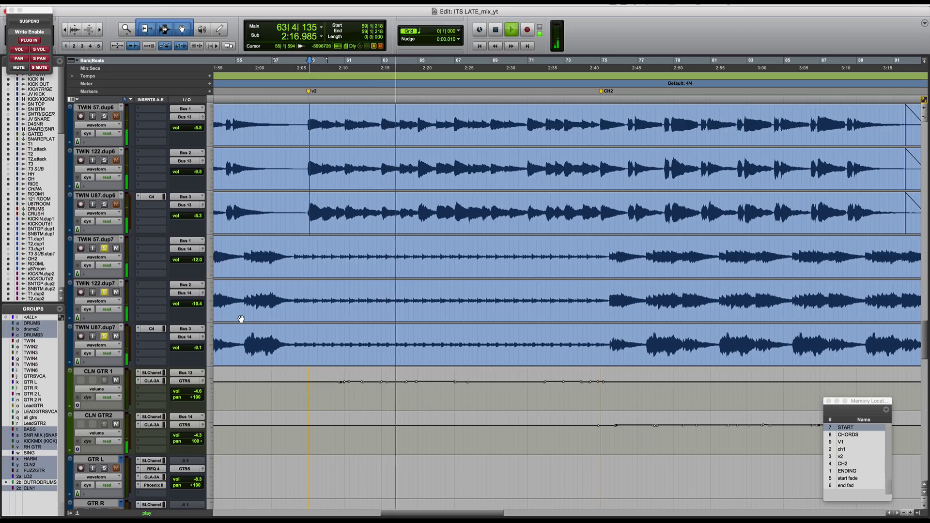
- Stop playback and play the three soloed dup7 tracks from bar 43, shortly after the ch1 marker
key(r)
key(space)
click(297, 248)
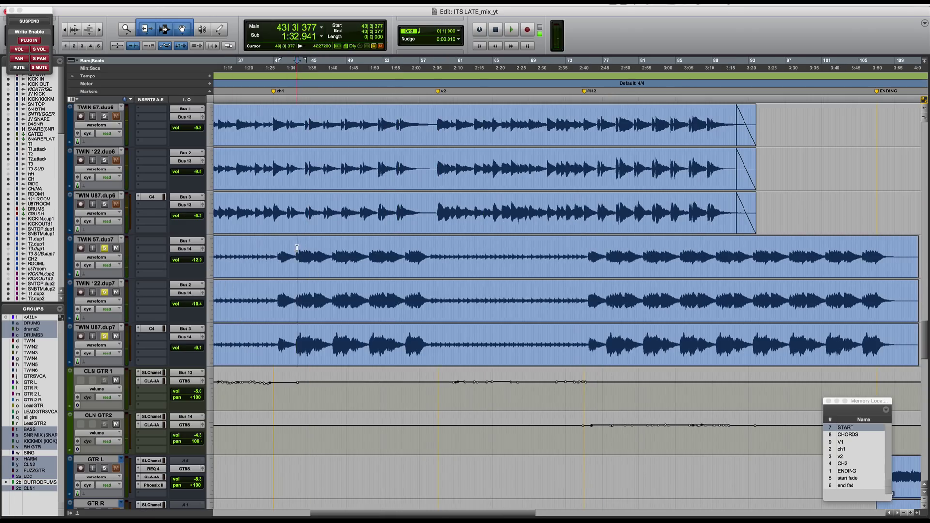
key(space)
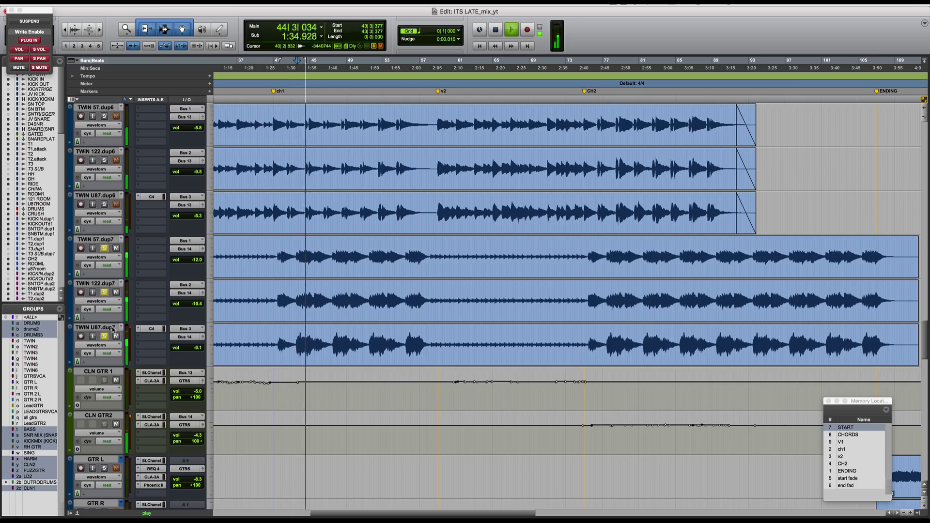
- Stop playback and open the SSLChannel plug-in on the CLN GTR2 track
click(96, 327)
scroll(102, 335, down, 2)
click(100, 328)
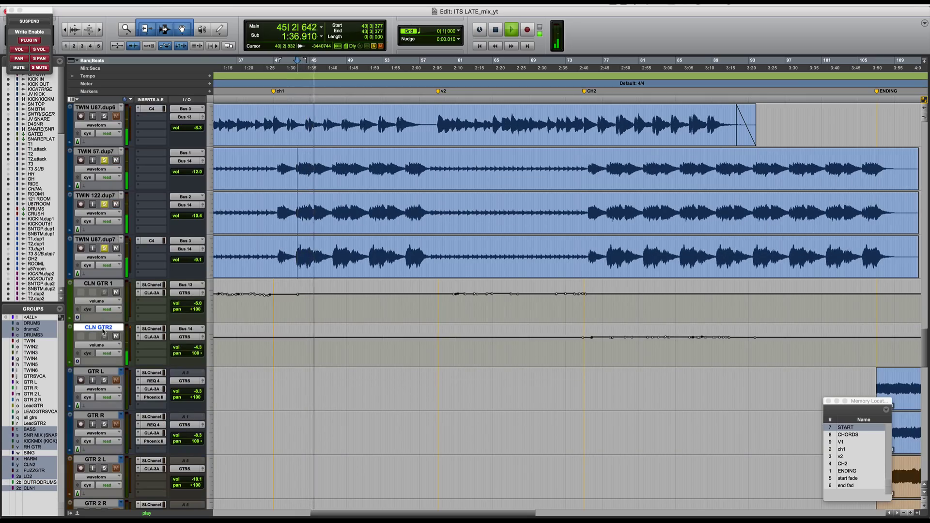
key(space)
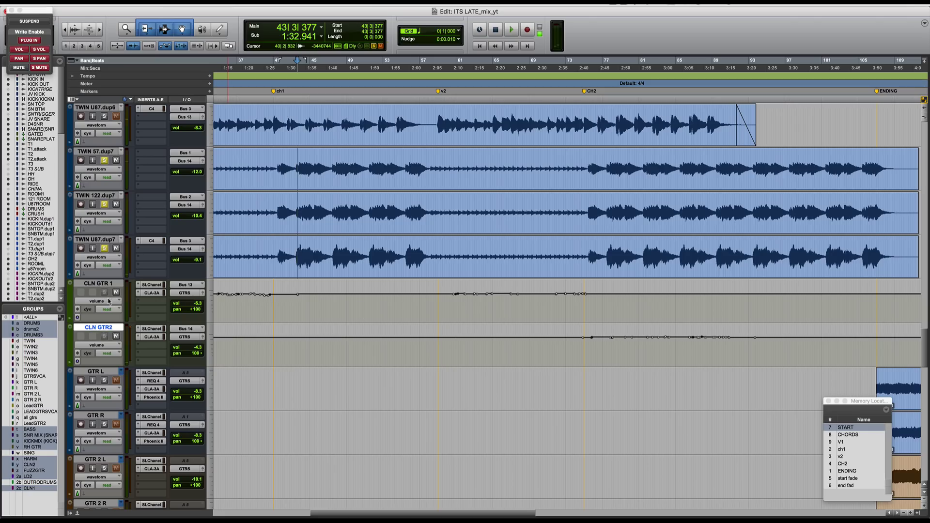
click(110, 284)
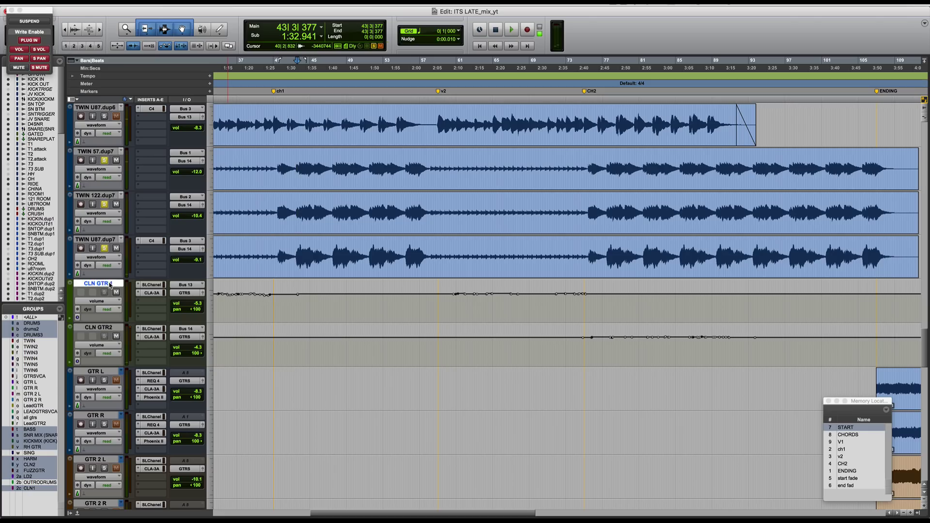
click(98, 327)
click(149, 329)
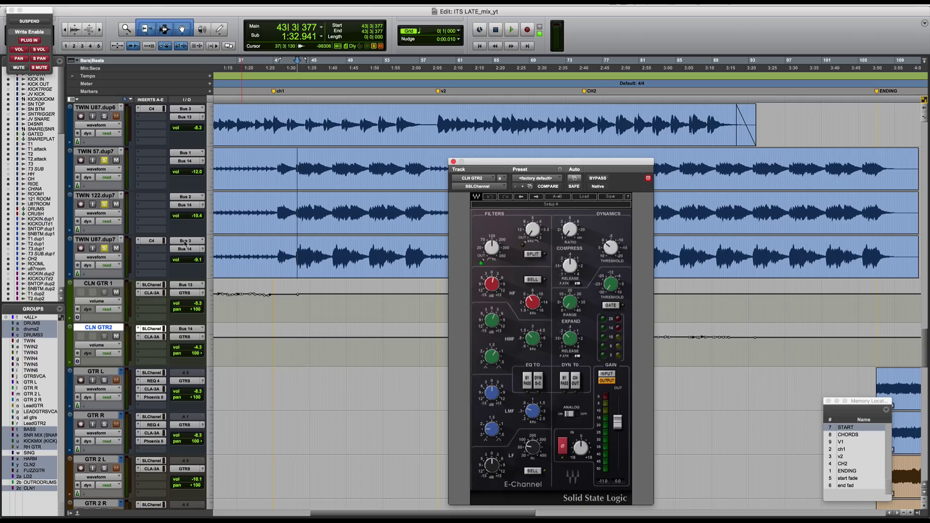
- Add TWIN U87.dup6 to the solos, select CLN GTR 1 and CLN GTR2 together, and play from bar 43
click(105, 117)
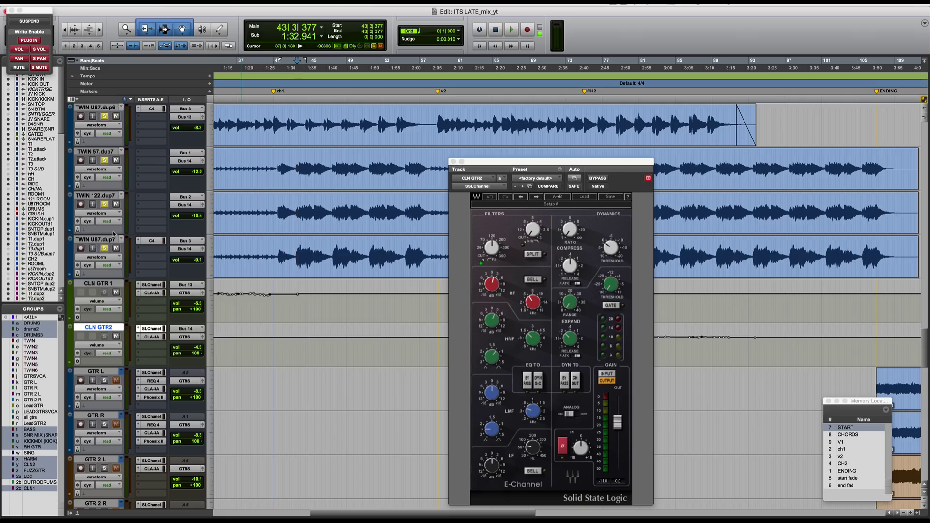
click(109, 283)
shift+click(100, 329)
key(space)
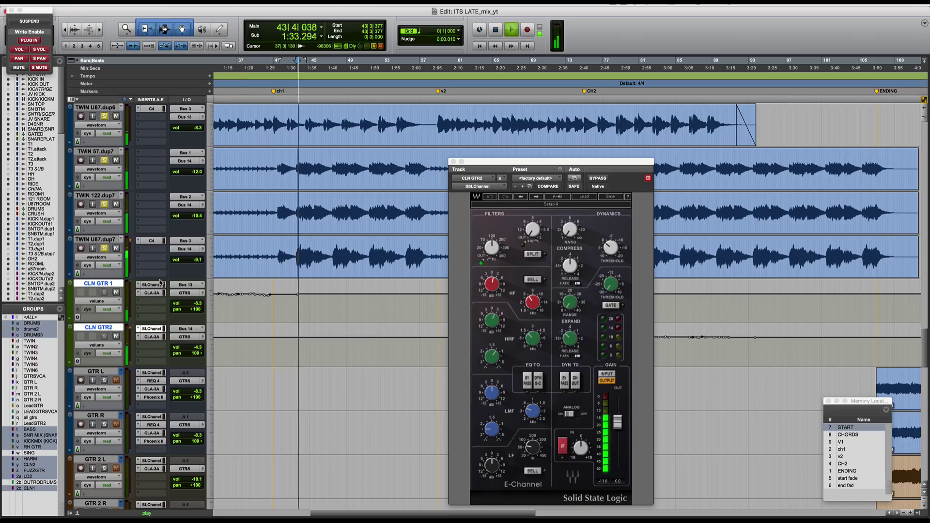
- Bypass and re-enable SSLChannel on both selected CLN GTR tracks during playback, stop, and clear the guitar solos
alt+shift+super+click(153, 285)
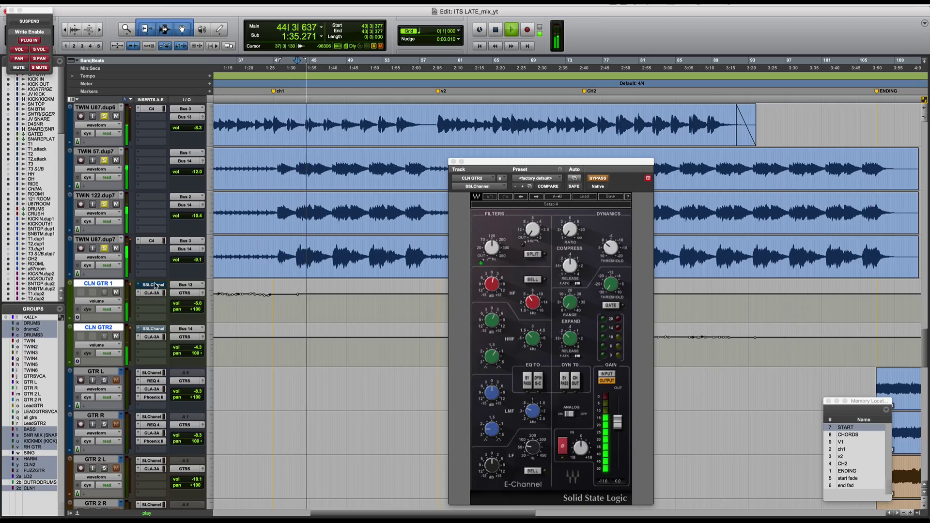
alt+shift+super+click(154, 285)
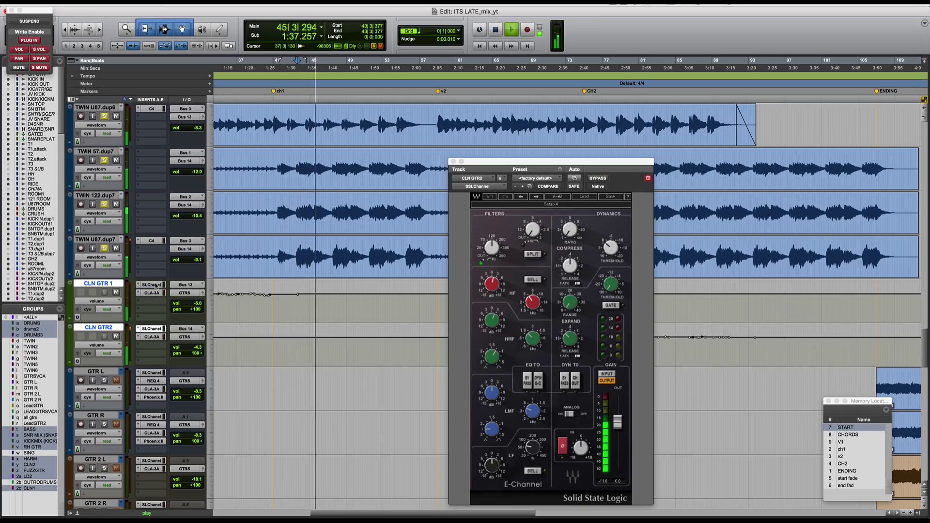
key(space)
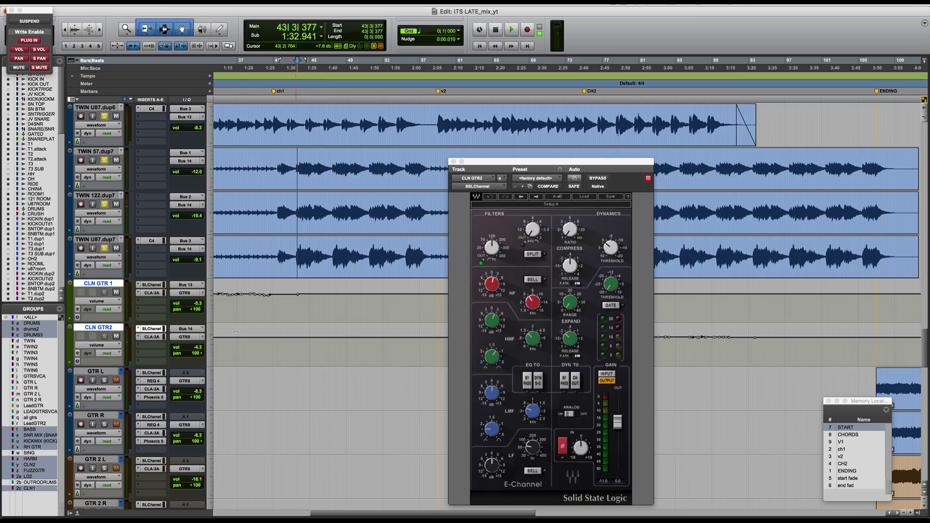
click(103, 249)
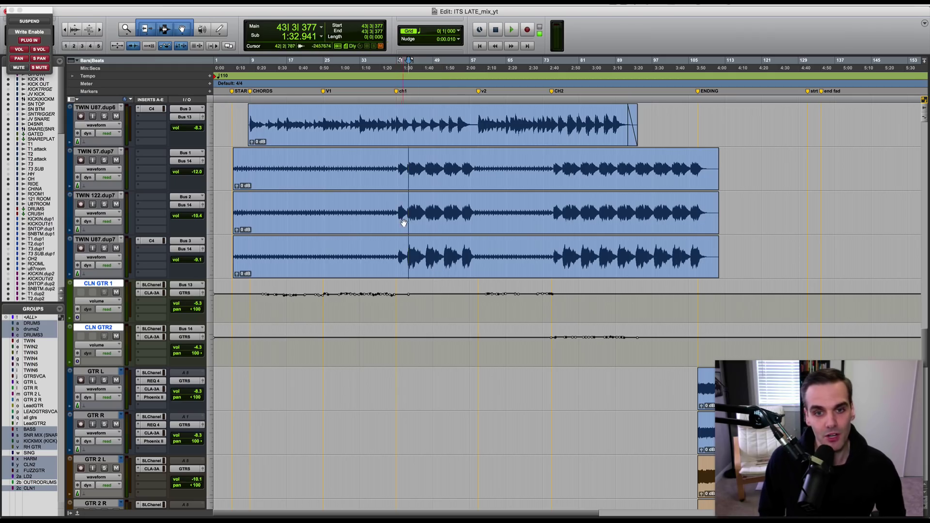
- Look over the session's drum, bass and guitar tracks, and play the full mix from the ch1 marker
scroll(404, 223, up, 10)
key(r)
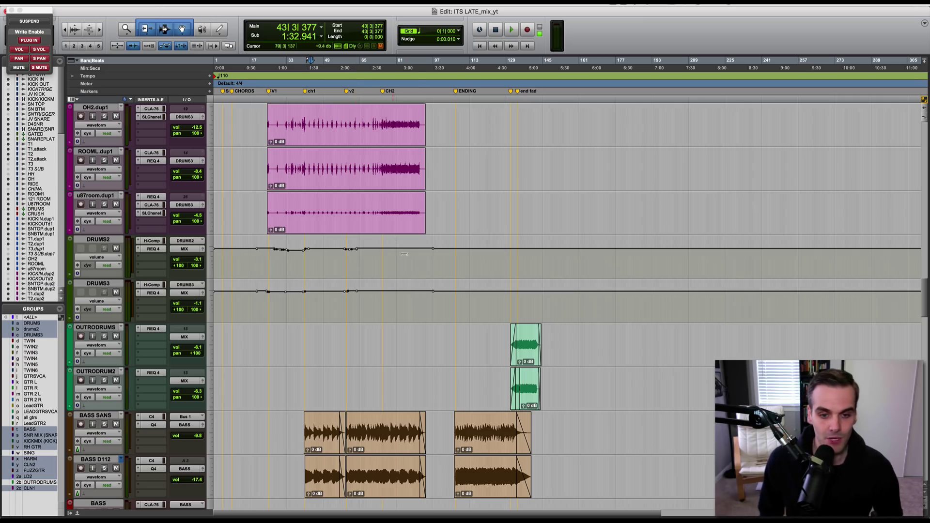
scroll(405, 254, down, 15)
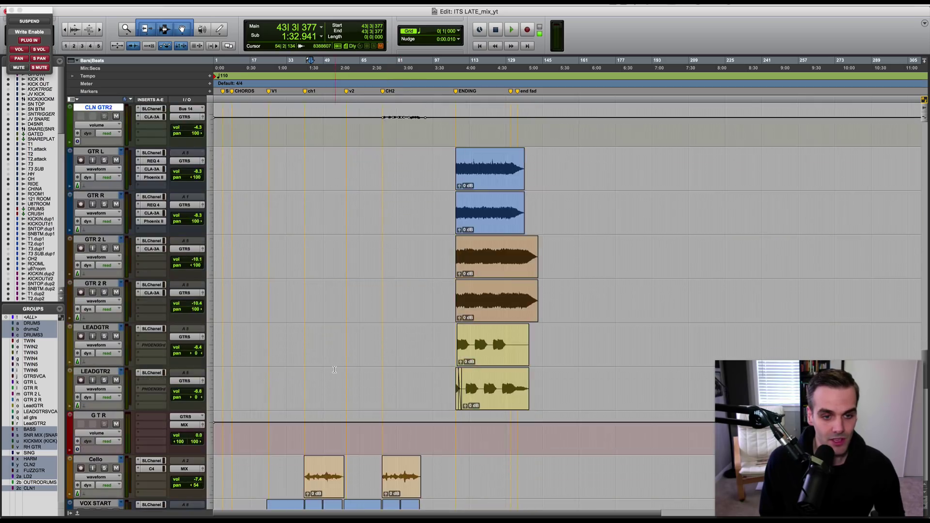
scroll(334, 370, up, 10)
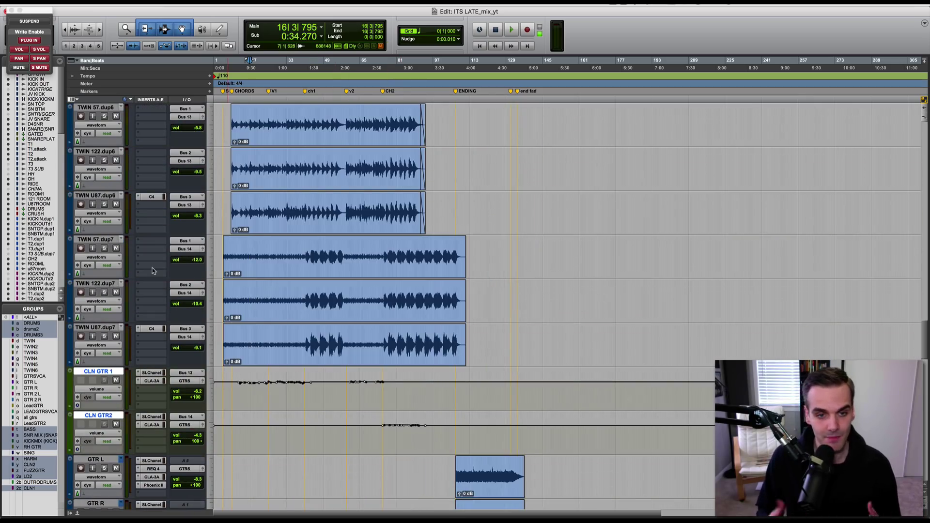
scroll(317, 324, up, 5)
scroll(363, 300, down, 6)
click(415, 285)
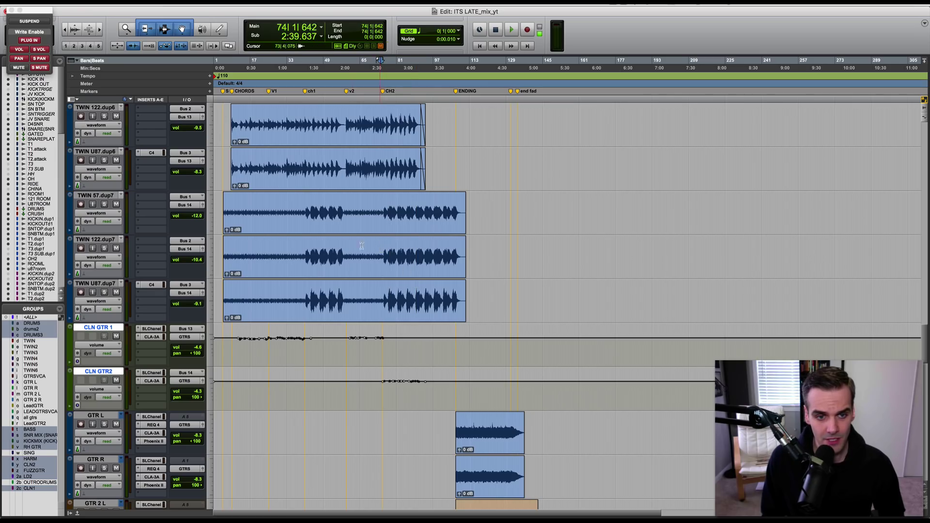
key(space)
key(super+bracketright)
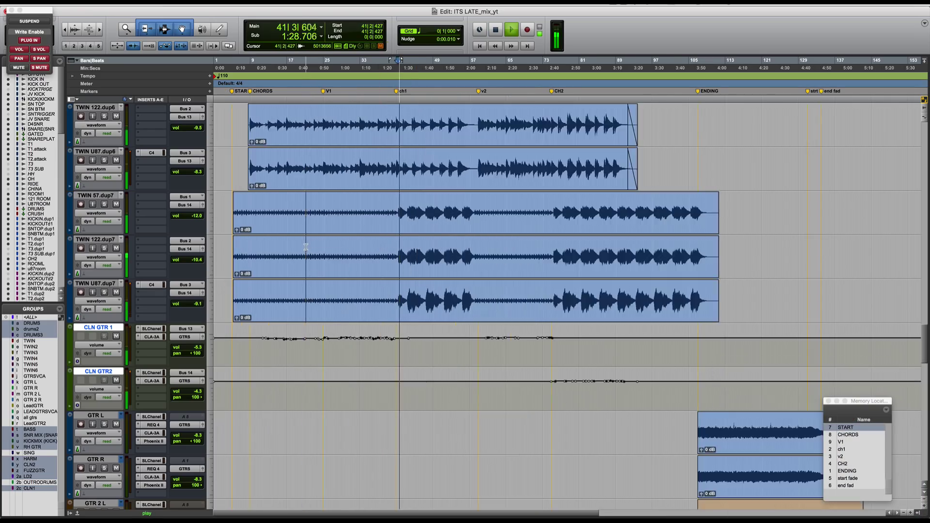
- Examine the Cello and vocal tracks during playback, and continue the full mix from the CH2 marker
scroll(306, 247, down, 10)
scroll(306, 248, down, 4)
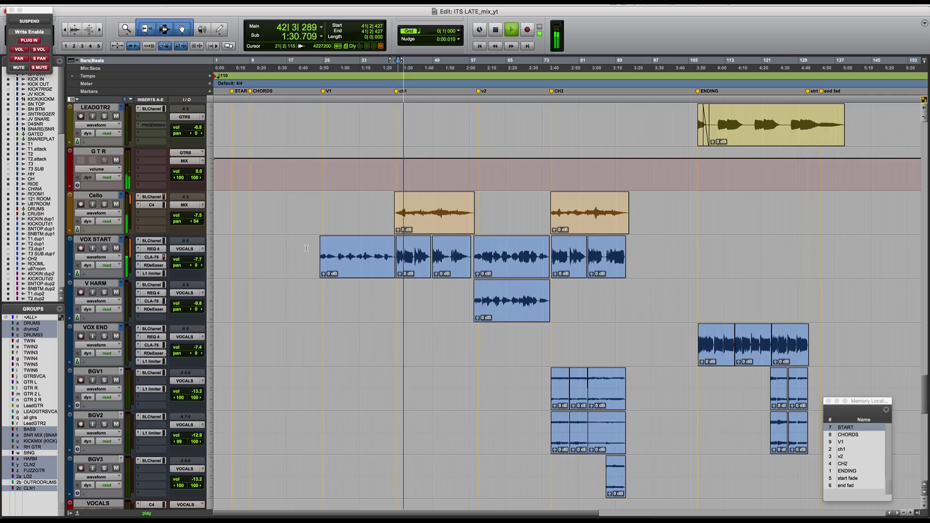
scroll(306, 248, down, 1)
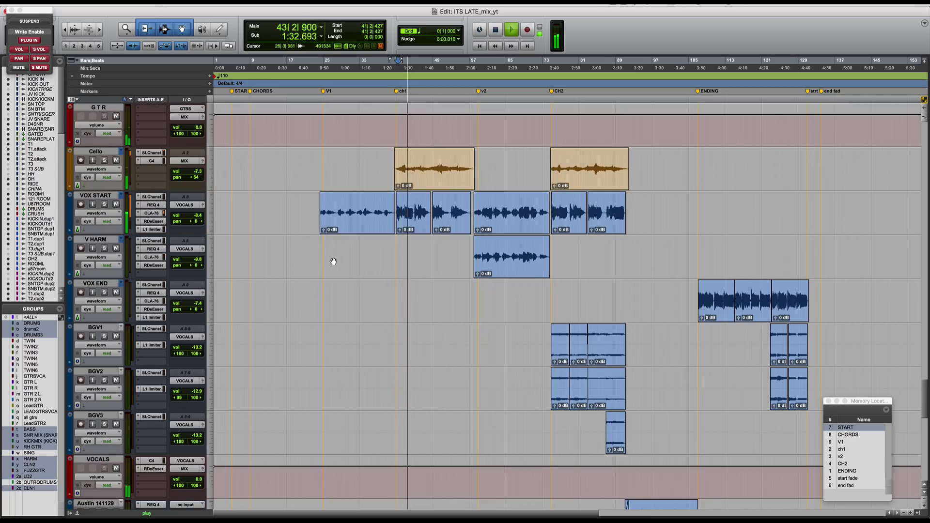
scroll(332, 259, down, 1)
scroll(342, 260, right, 4)
scroll(345, 267, right, 2)
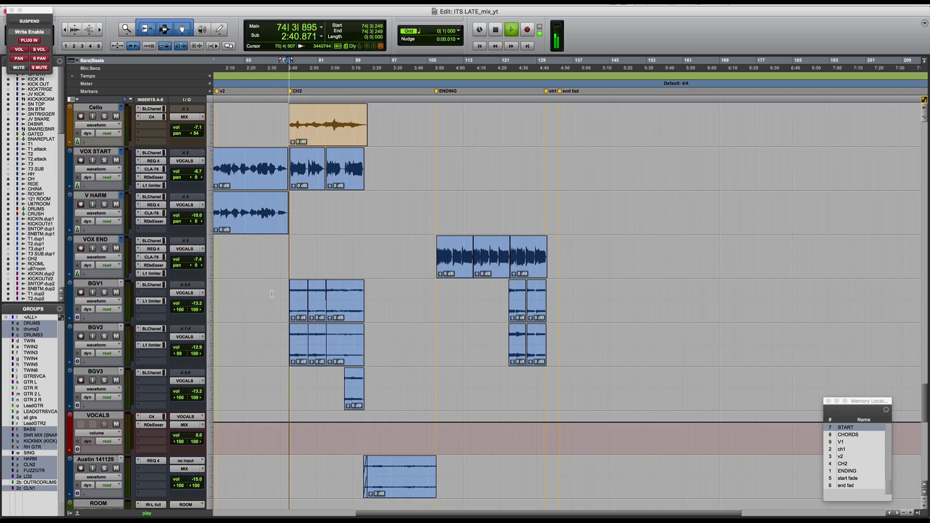
- Solo BGV1 and BGV2 while the CH2 section plays
scroll(305, 312, down, 1)
key(super+bracketright)
scroll(338, 331, right, 2)
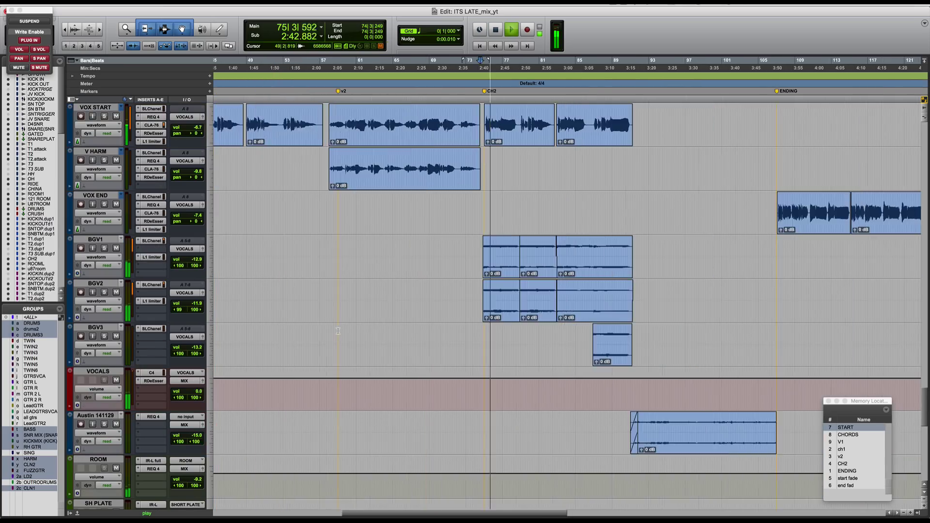
scroll(338, 331, right, 4)
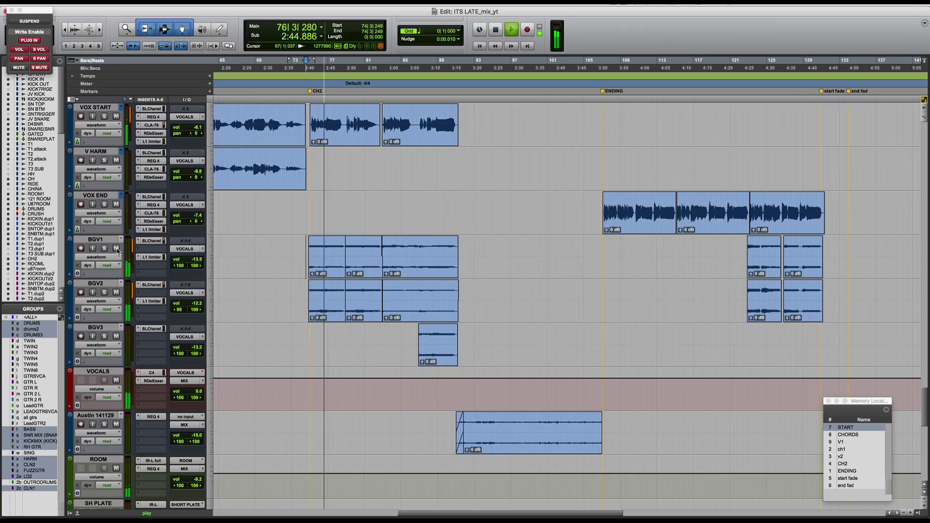
click(104, 248)
click(104, 292)
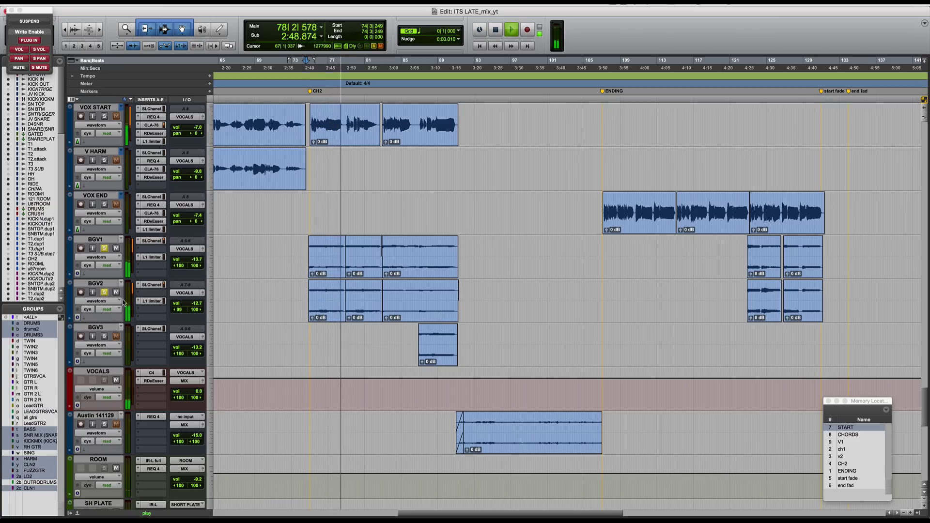
- Stop and clear the vocal solos, play the mix from late in bar 78, solo BGV1, and stop
key(space)
alt+click(104, 248)
key(space)
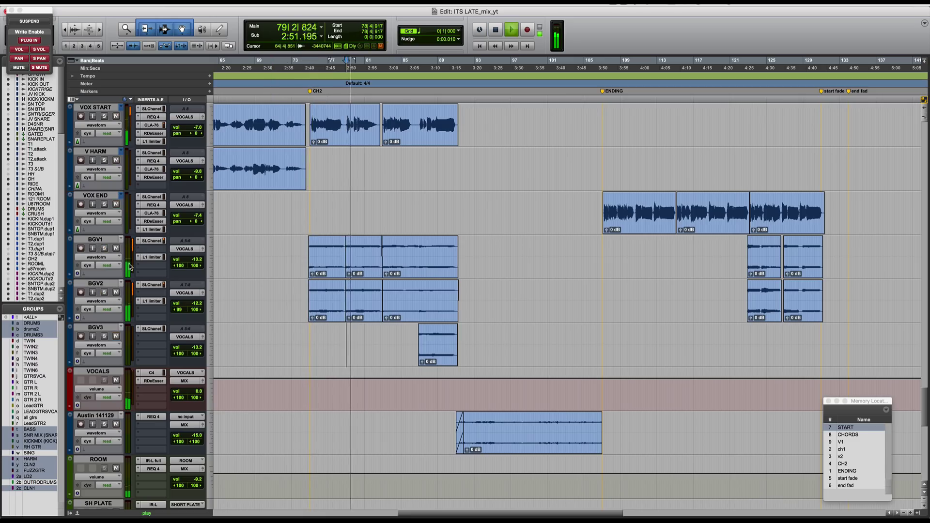
click(104, 248)
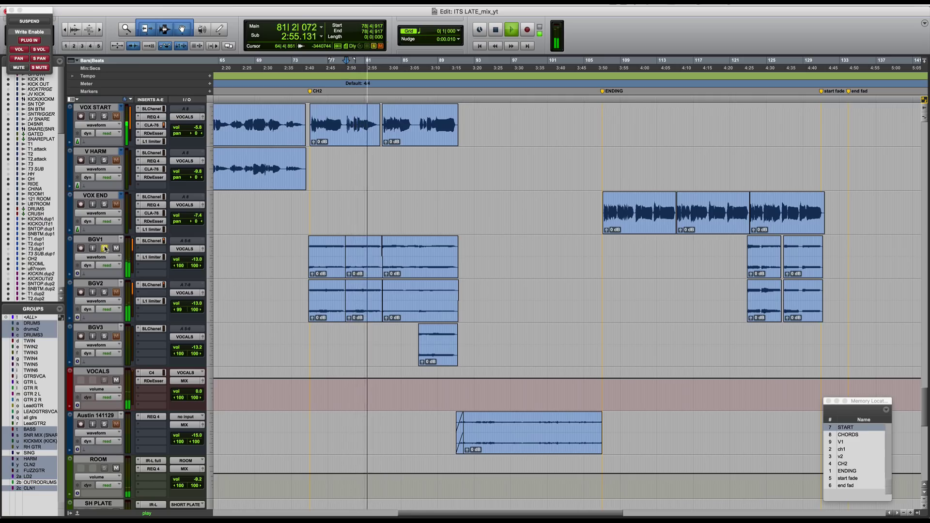
key(space)
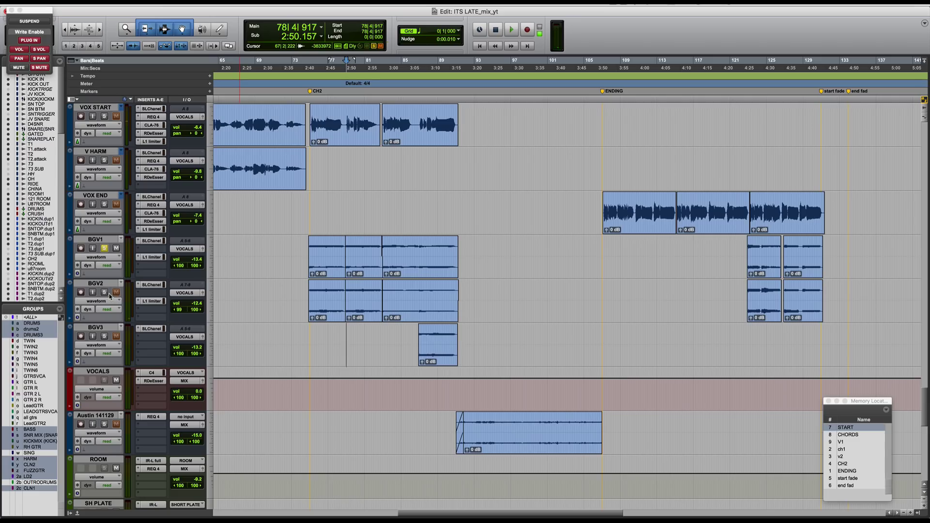
- Play BGV1 again from late in bar 78, adding the BGV2 and BGV3 solos one by one
key(space)
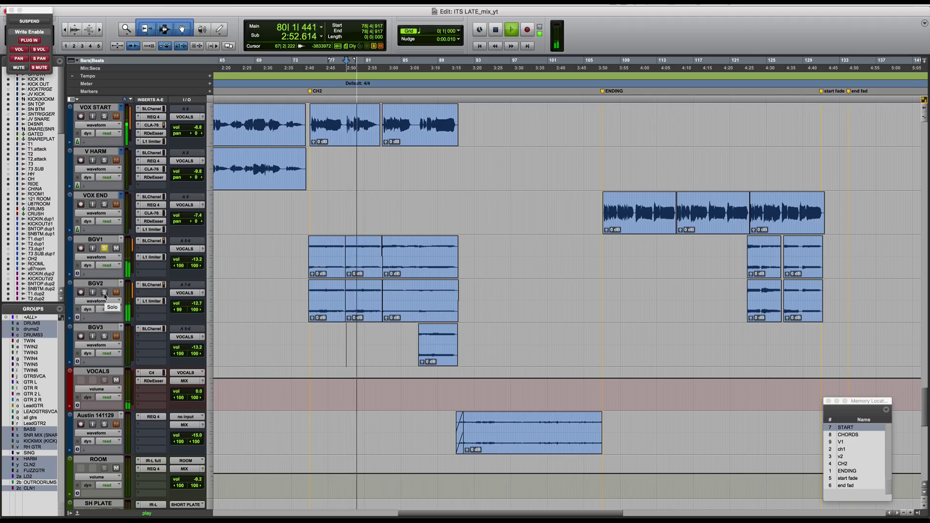
click(104, 293)
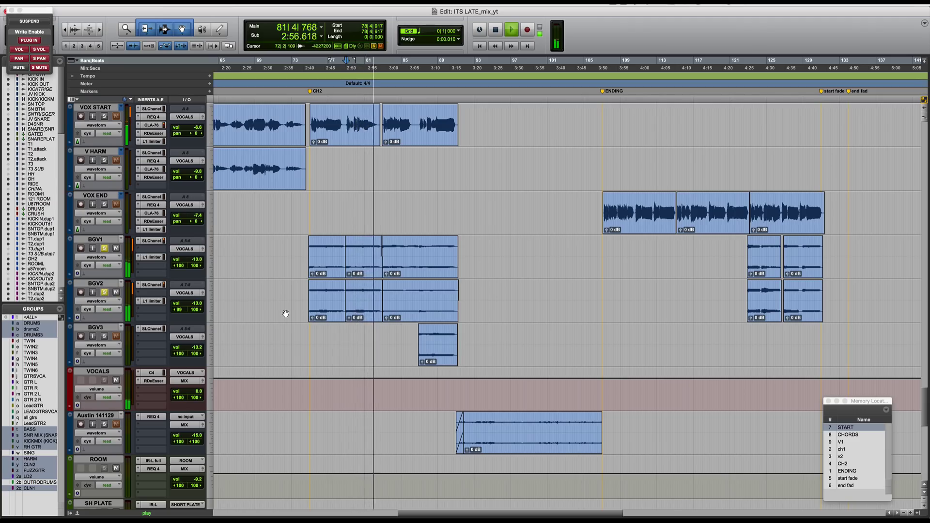
click(105, 337)
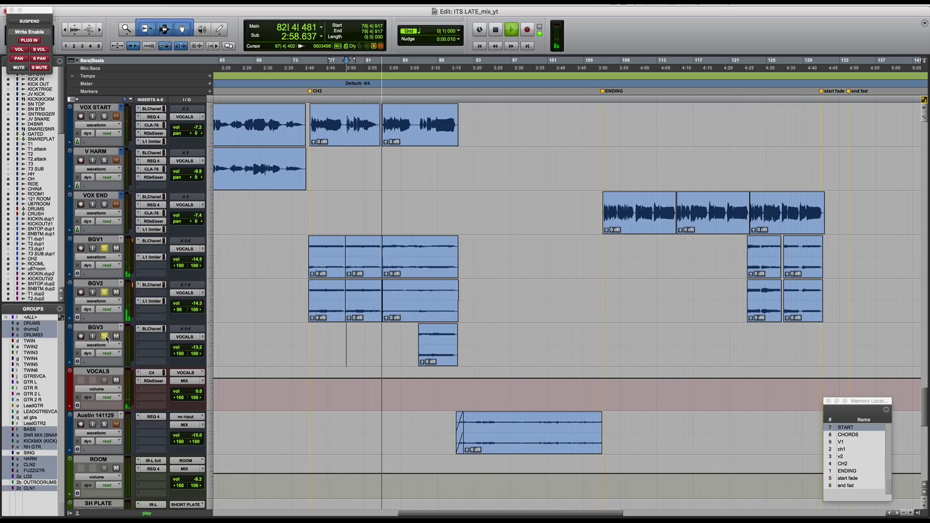
- Play the three soloed background vocal tracks from bar 85, just before the BGV3 clip
key(space)
key(space)
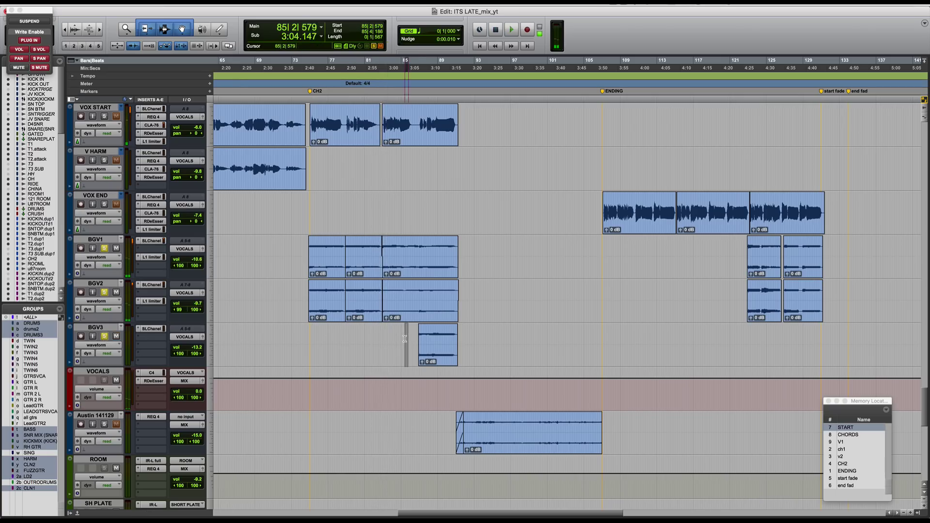
scroll(410, 338, right, 3)
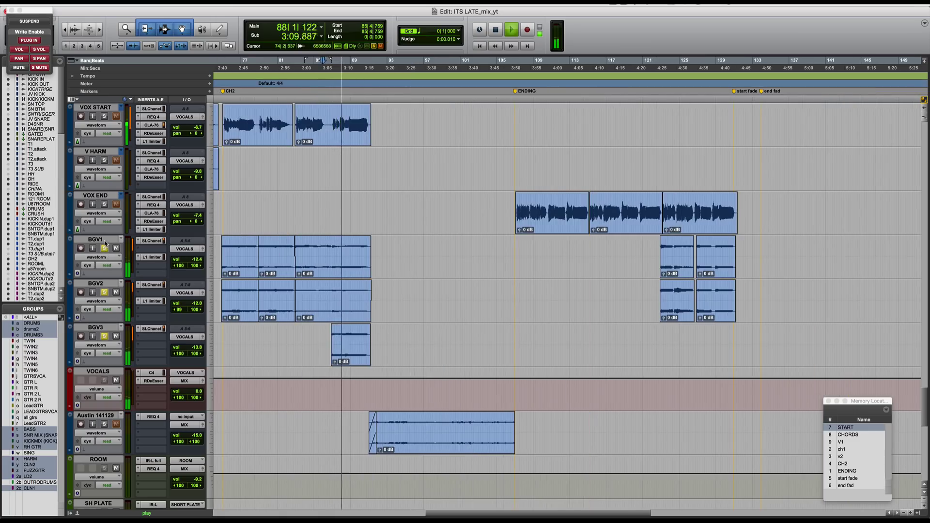
- Select BGV1 through BGV3, set the playback position just before the BGV3 clip, stop playback, and clear the solos
shift+click(107, 326)
click(316, 339)
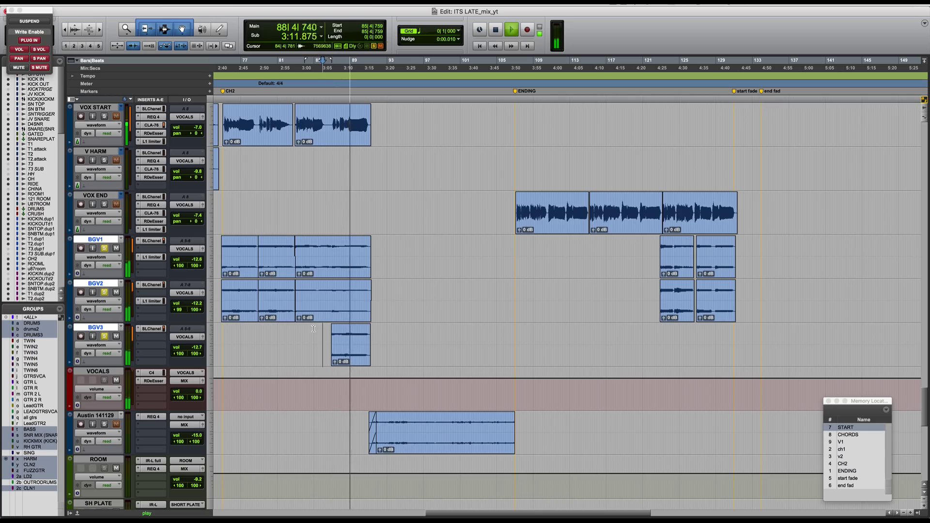
key(space)
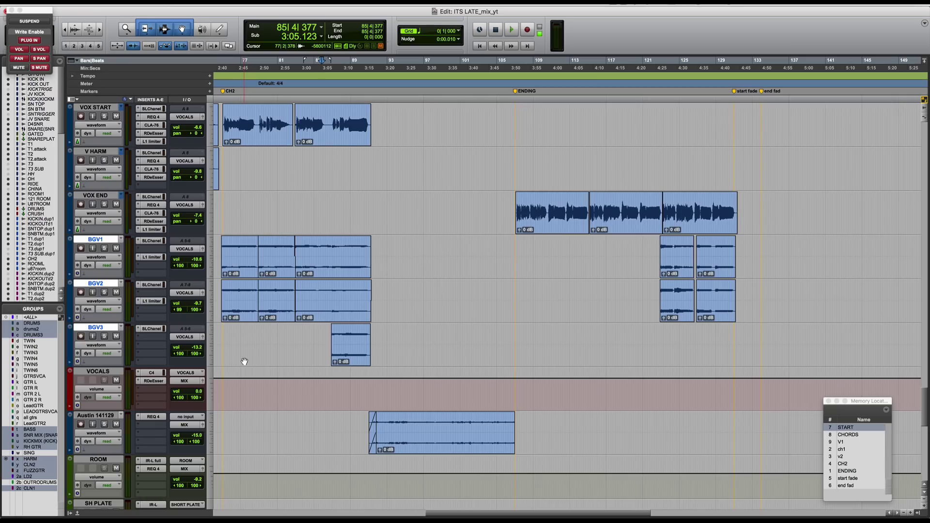
- Play the full mix from bar 85 and toggle the mute on the BGV2 background vocals during playback
key(space)
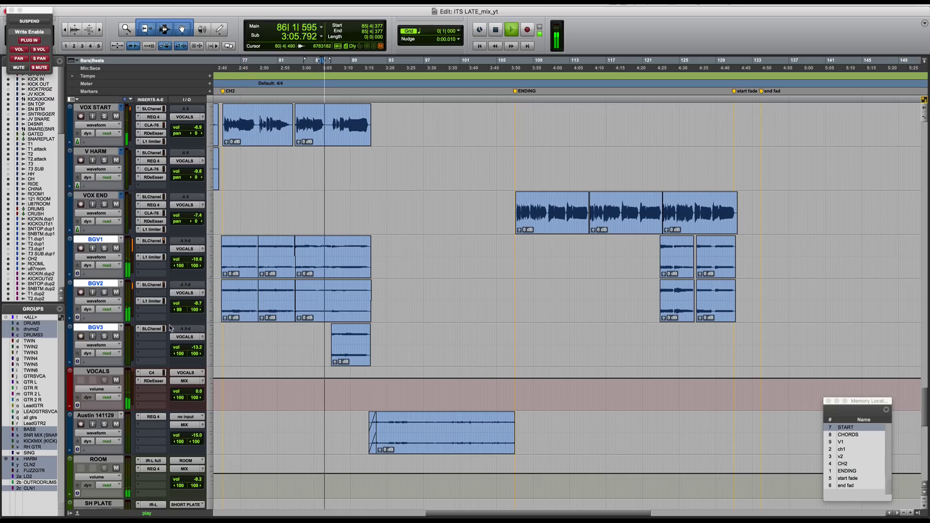
click(116, 292)
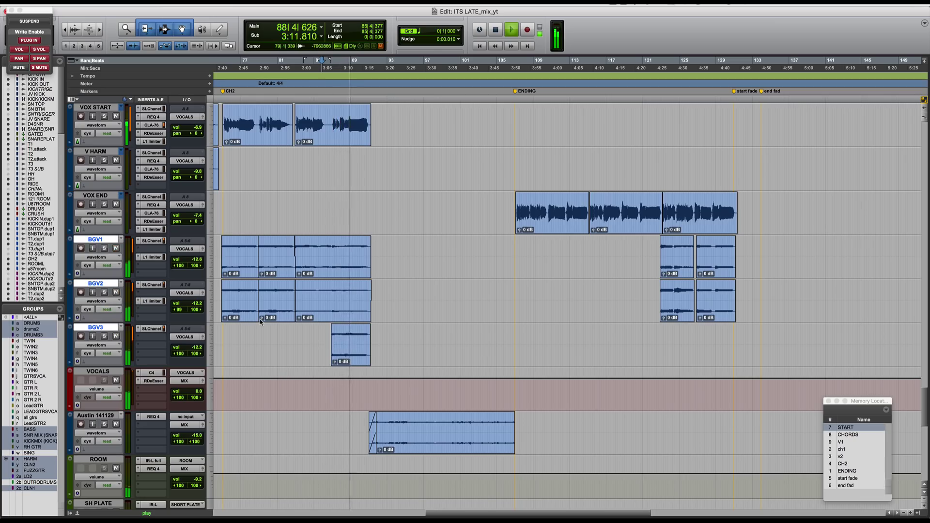
- Locate the ending's drum tracks, set the playback position just before the ENDING marker at 106|2|487, and stop the running playback
scroll(391, 292, up, 10)
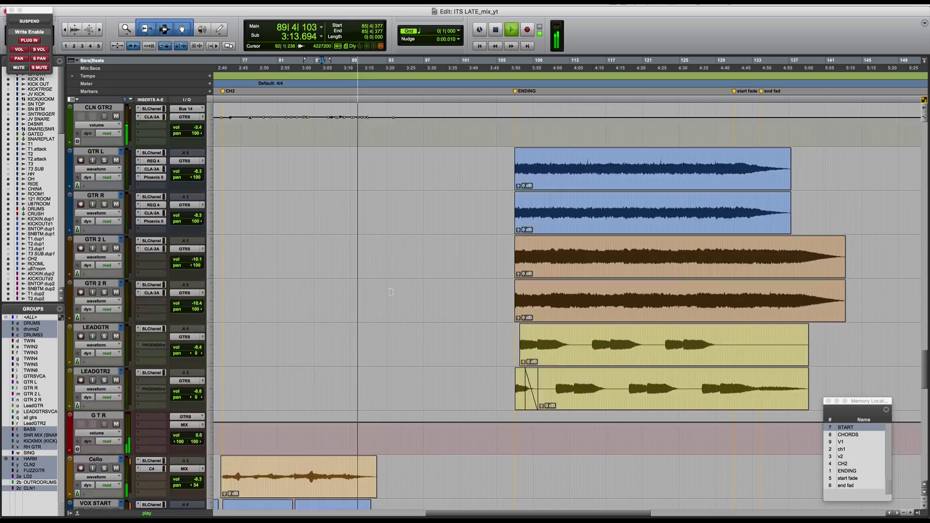
scroll(391, 291, up, 15)
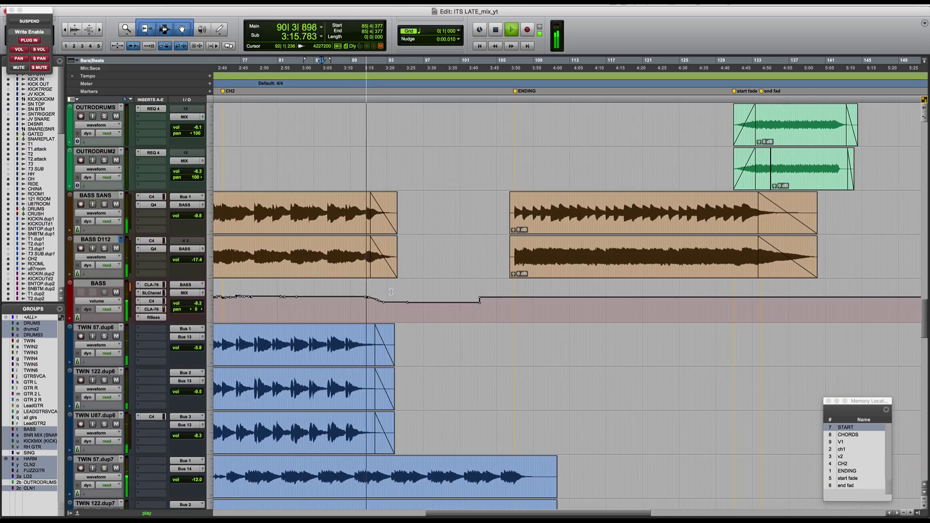
scroll(390, 292, up, 20)
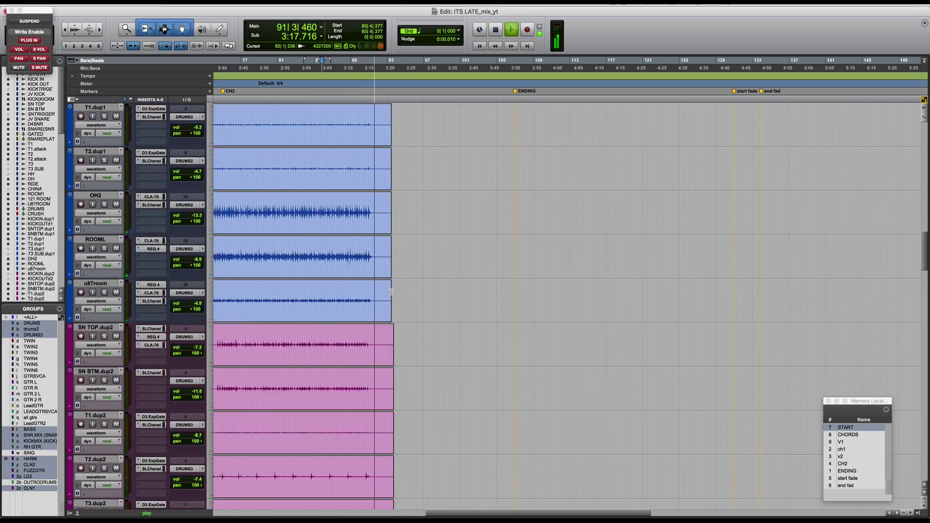
scroll(391, 291, up, 15)
key(r)
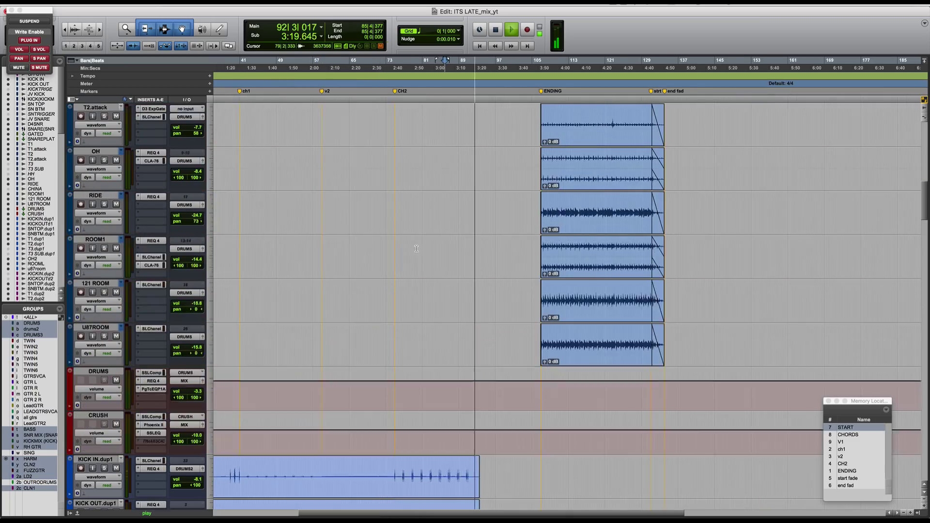
scroll(417, 248, up, 3)
scroll(426, 208, right, 3)
click(438, 165)
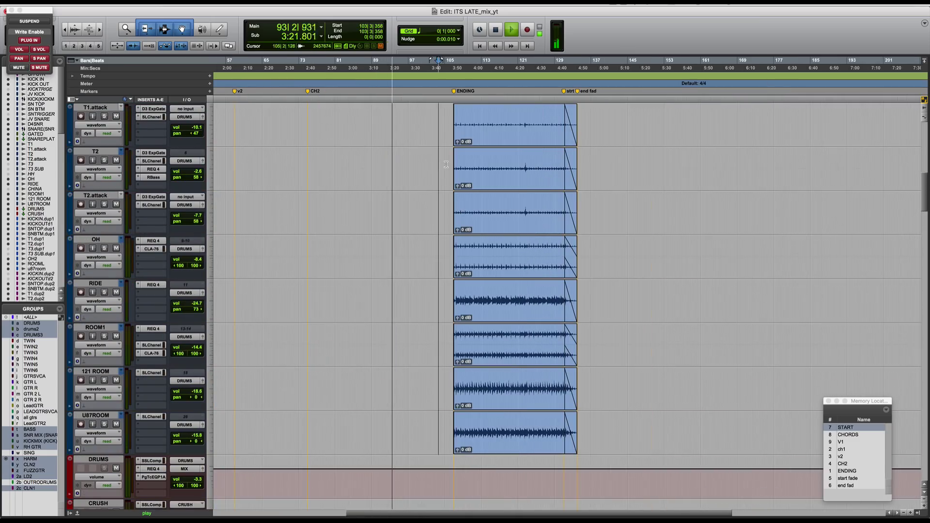
click(450, 162)
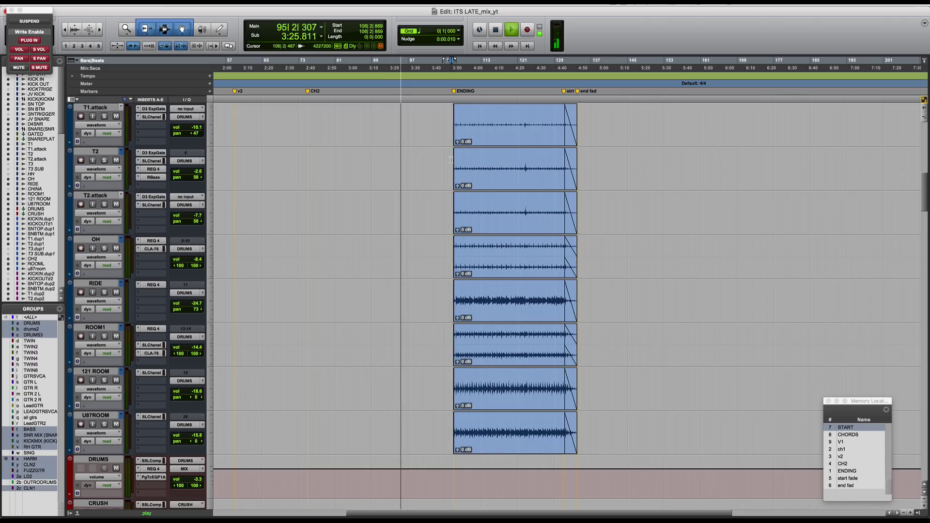
key(space)
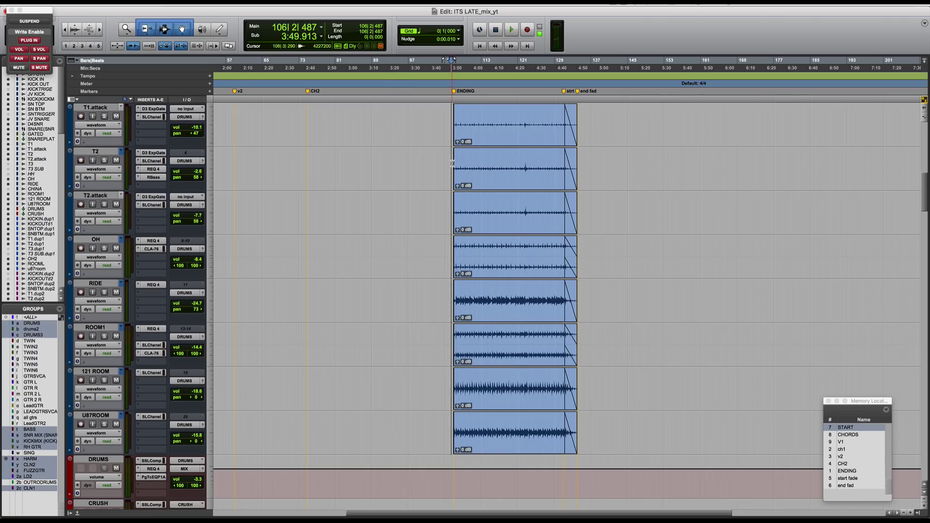
- Play the ENDING section and inspect its active guitar, vocal and effects channels in the Mix window, then return to the Edit window
key(super+bracketright)
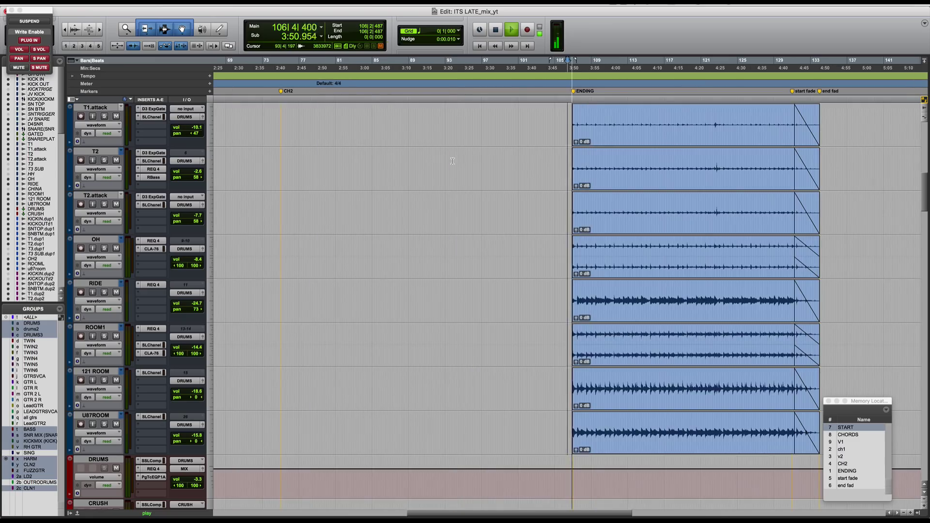
scroll(452, 161, right, 5)
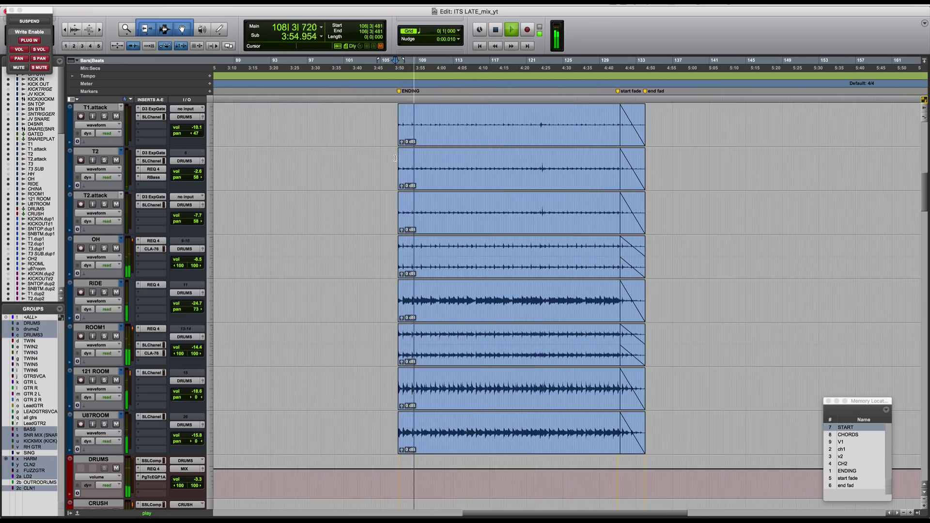
key(super+equal)
scroll(435, 214, right, 10)
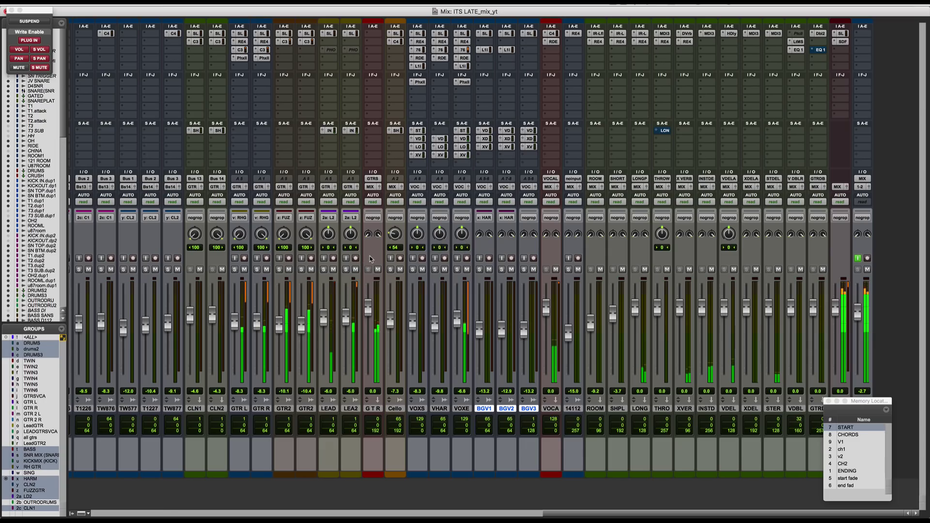
key(super+equal)
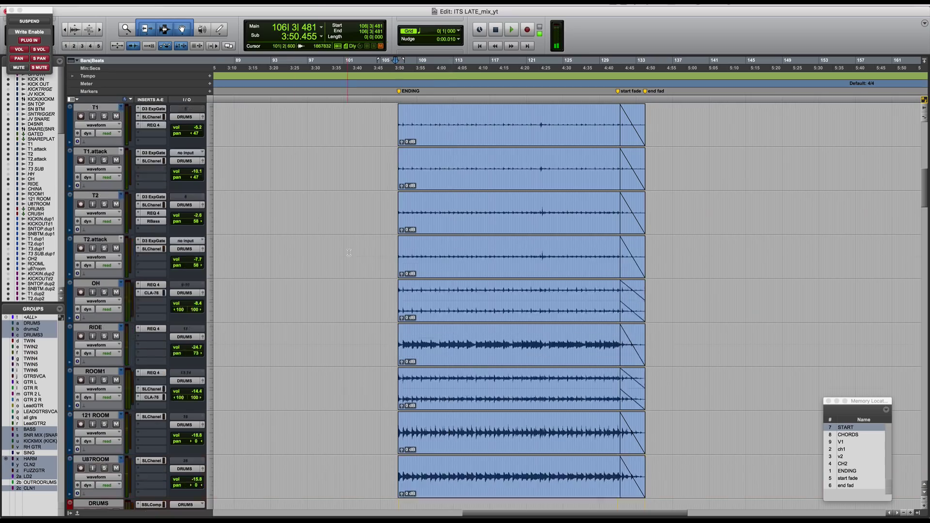
- Solo the ending's drum tracks, play them from the ENDING marker at 106|4|643, and stop
scroll(348, 252, up, 8)
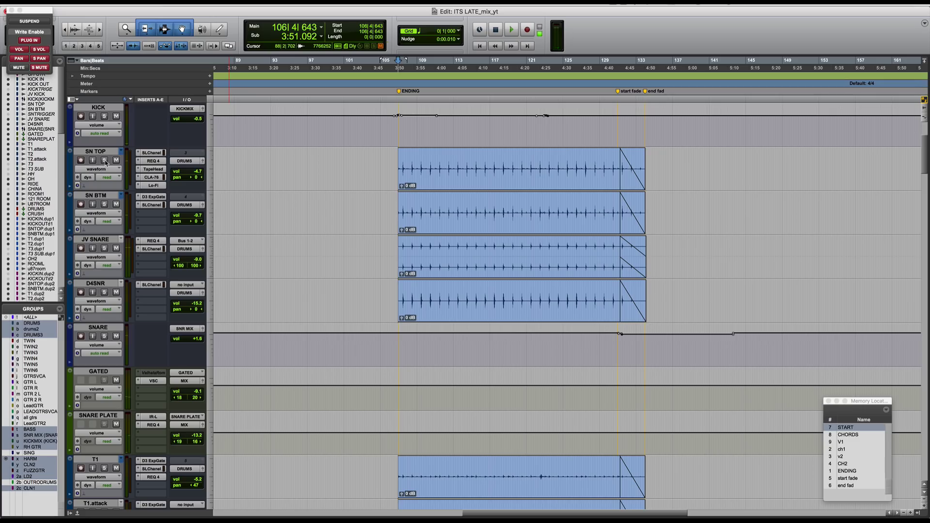
scroll(269, 201, up, 3)
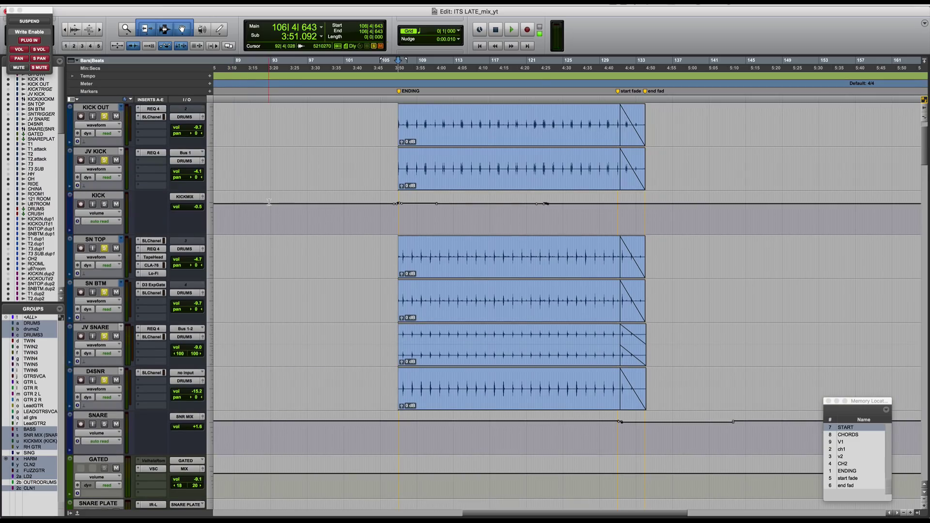
key(super+bracketright)
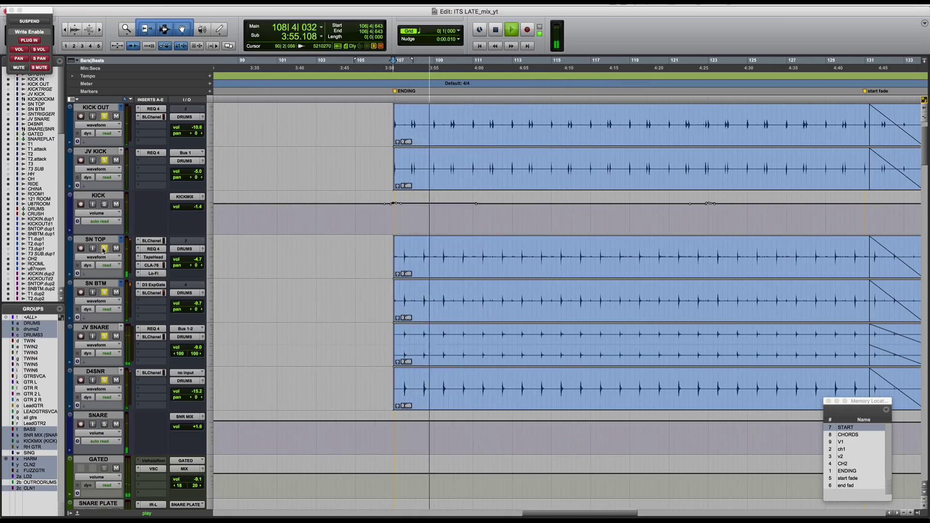
key(space)
- Reduce the solos to SN TOP and SN BTM, play them from the ENDING marker, and mute SNARE PLATE during playback
click(104, 248)
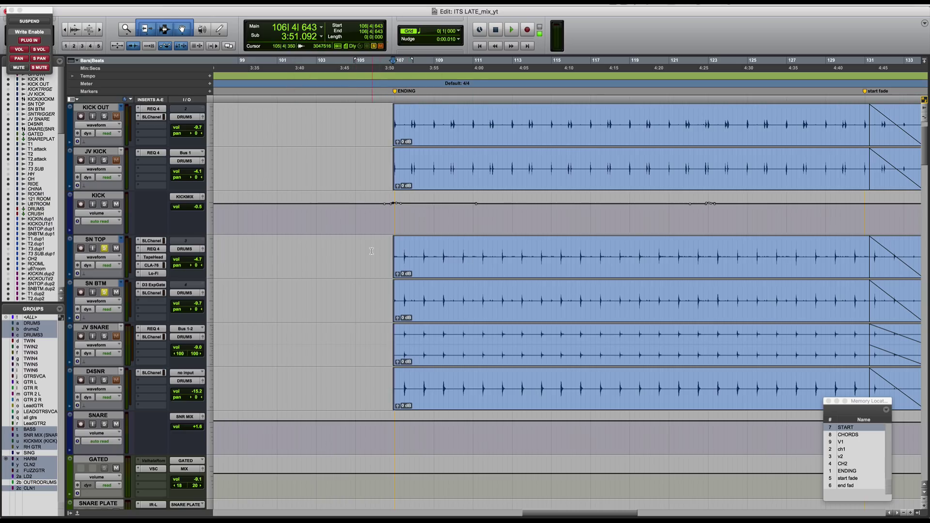
key(space)
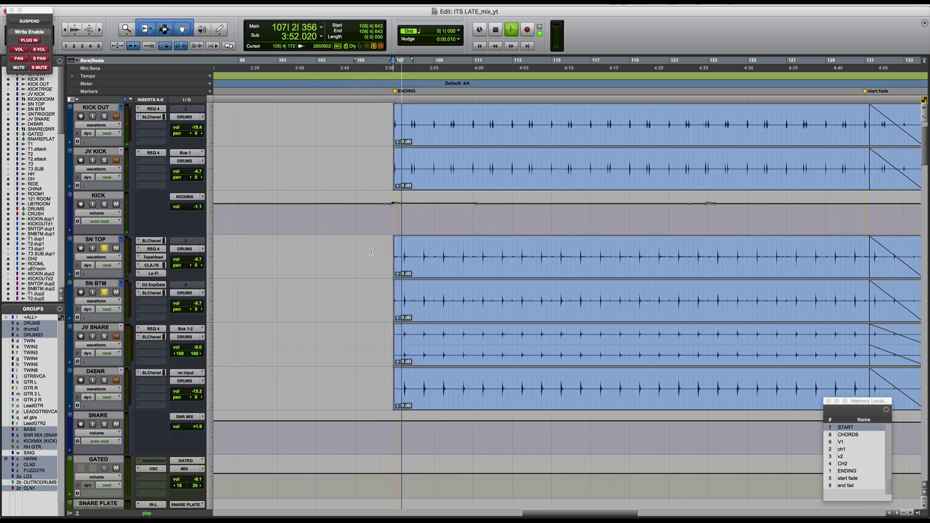
scroll(245, 342, down, 1)
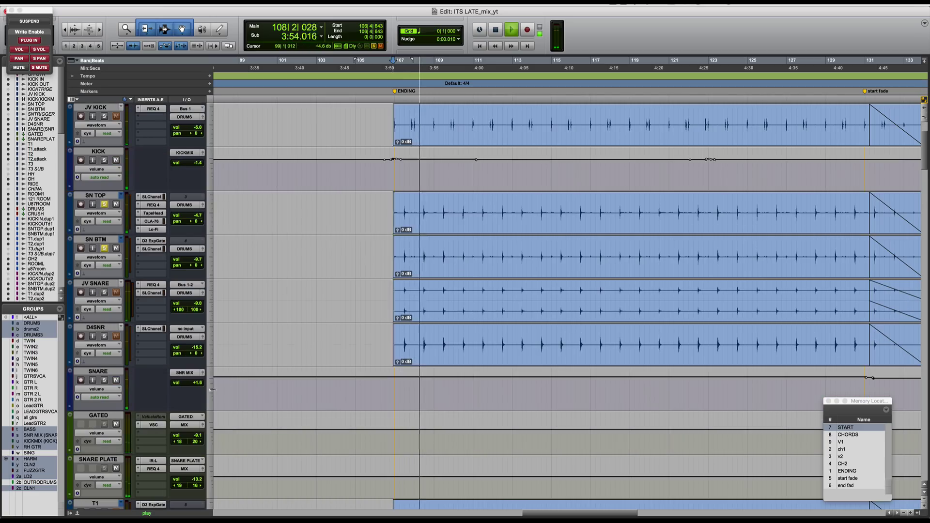
click(116, 468)
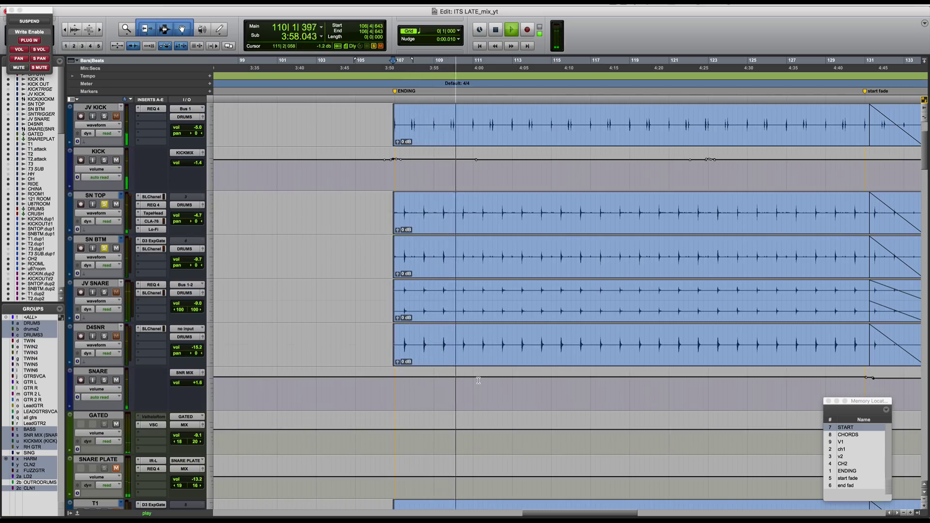
scroll(426, 387, right, 2)
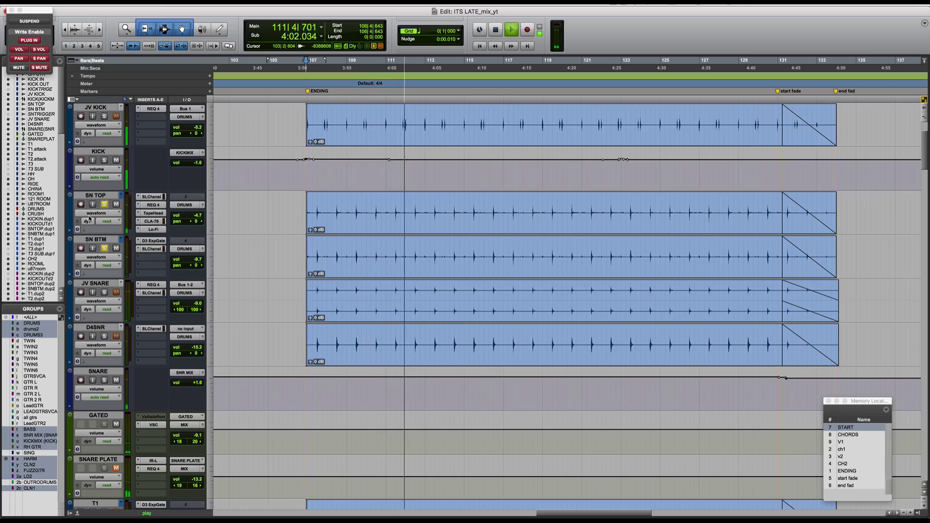
- Solo the whole drum group, replay from the ENDING marker with SNARE PLATE unmuted, clear the solos, and stop
click(104, 293)
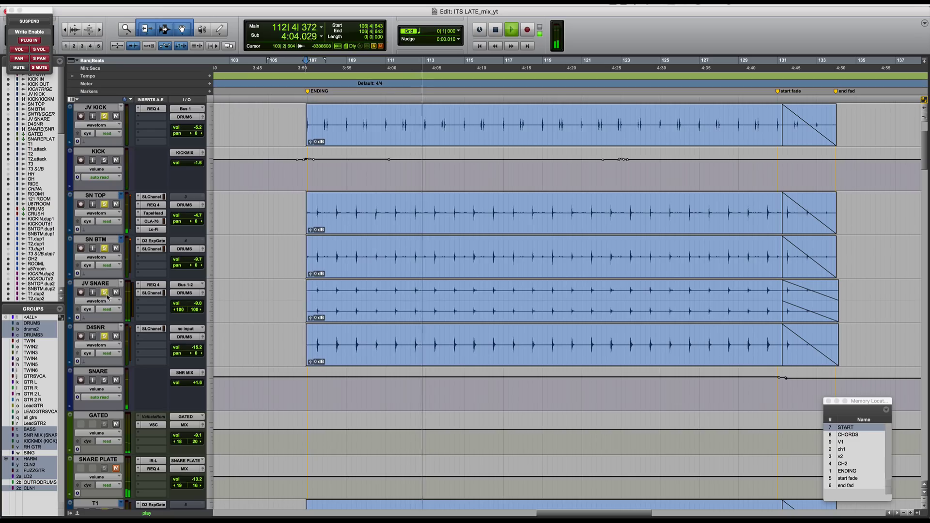
scroll(274, 334, down, 1)
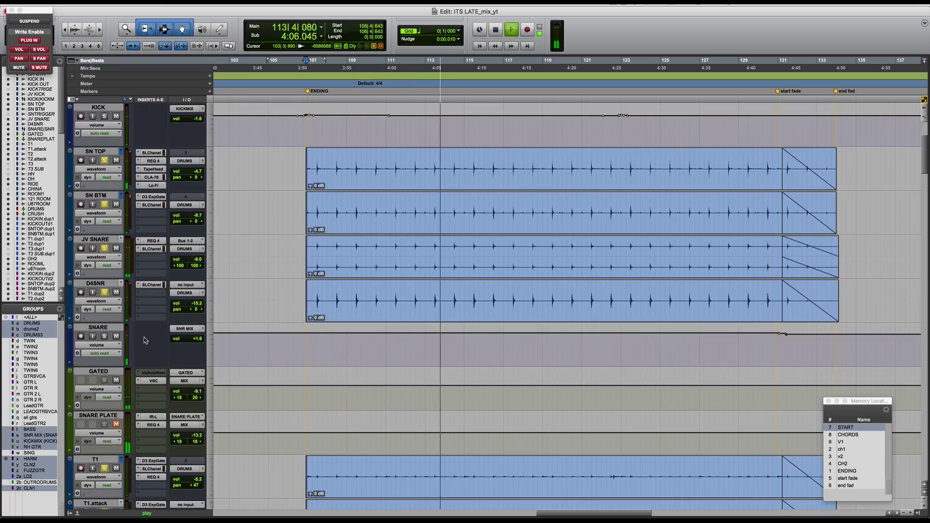
key(space)
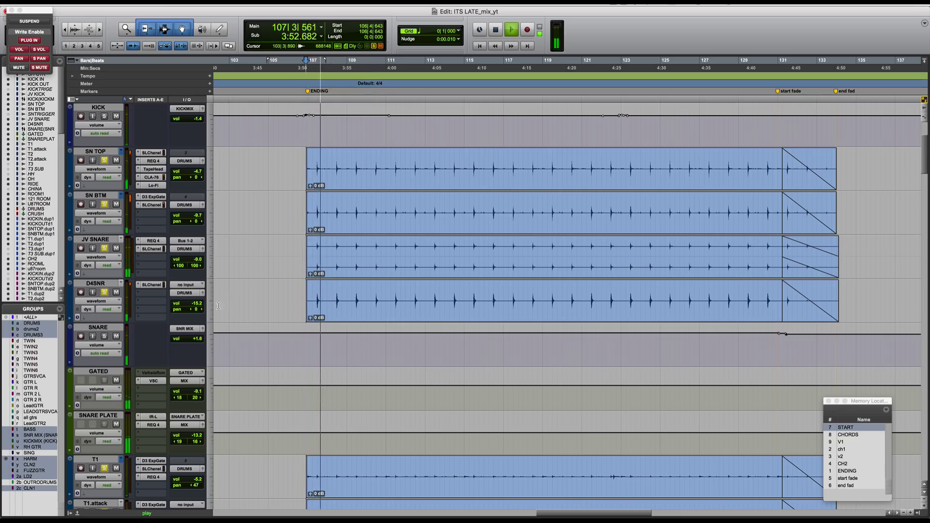
click(104, 292)
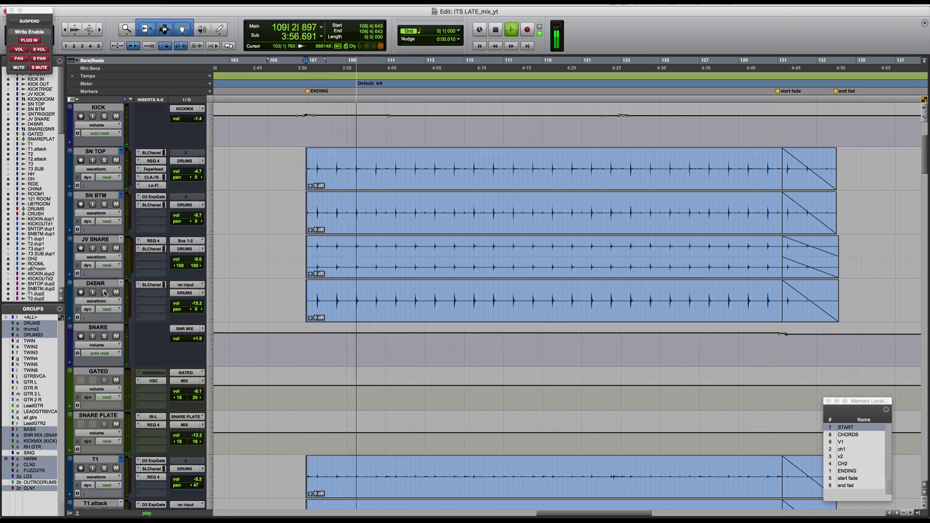
key(space)
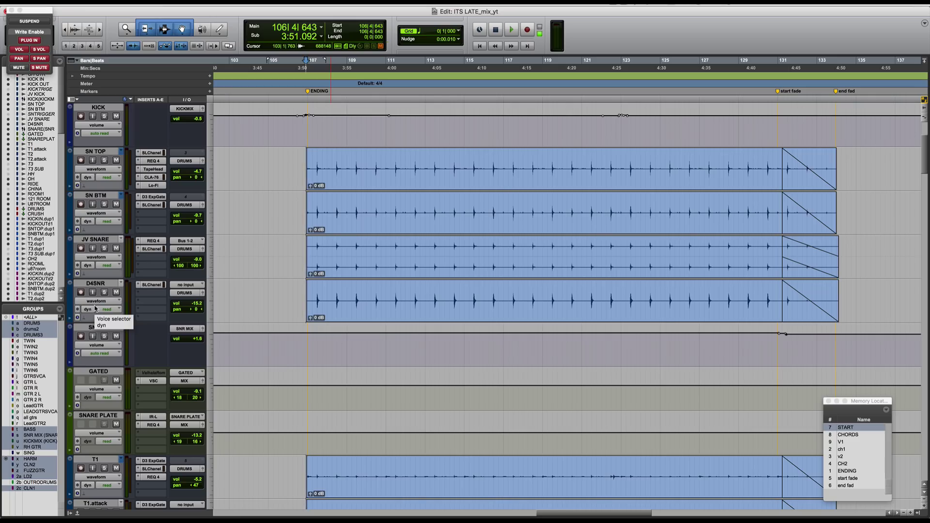
- Examine the IR-L reverb settings on the SNARE PLATE track, moving its plug-in window aside before closing it
click(153, 417)
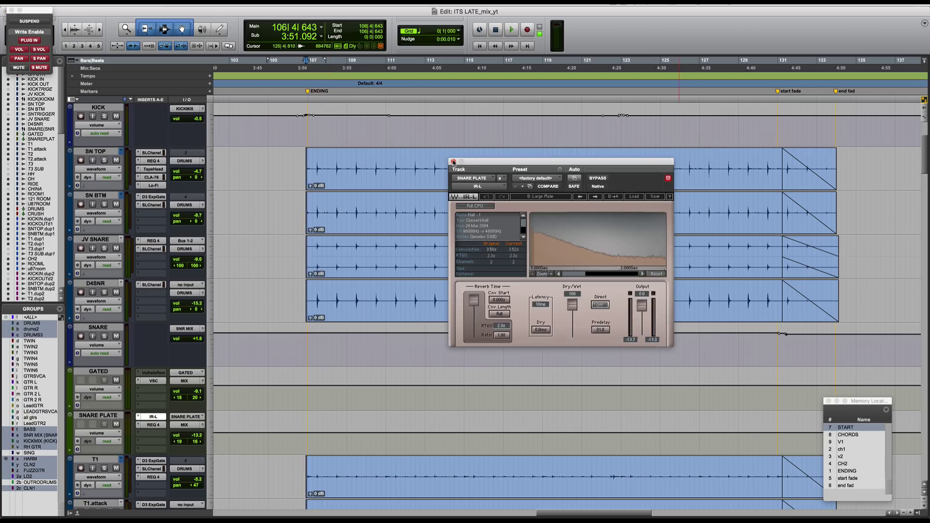
drag(463, 163, 436, 144)
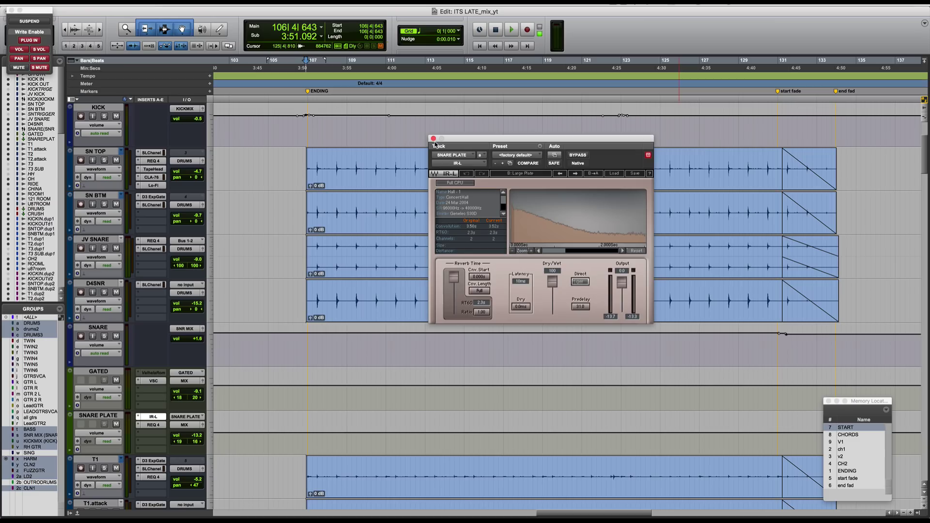
click(434, 139)
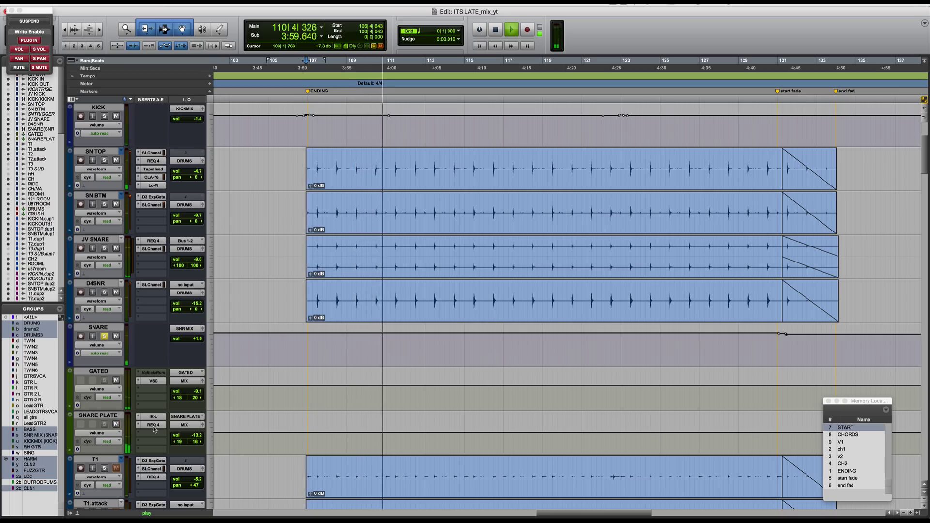
- Play the soloed SNARE from 107|2|376 and examine the REQ 4 equalizer curve on SNARE PLATE
key(space)
scroll(153, 430, down, 2)
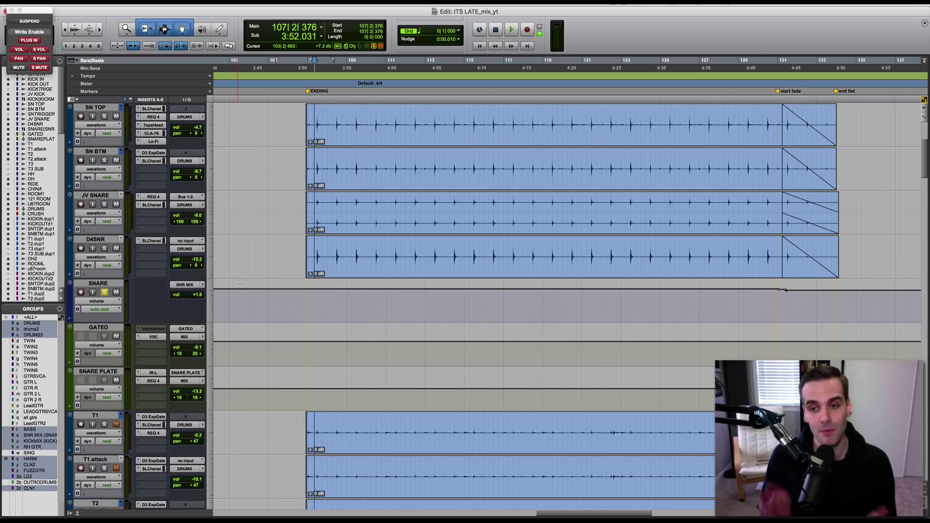
key(space)
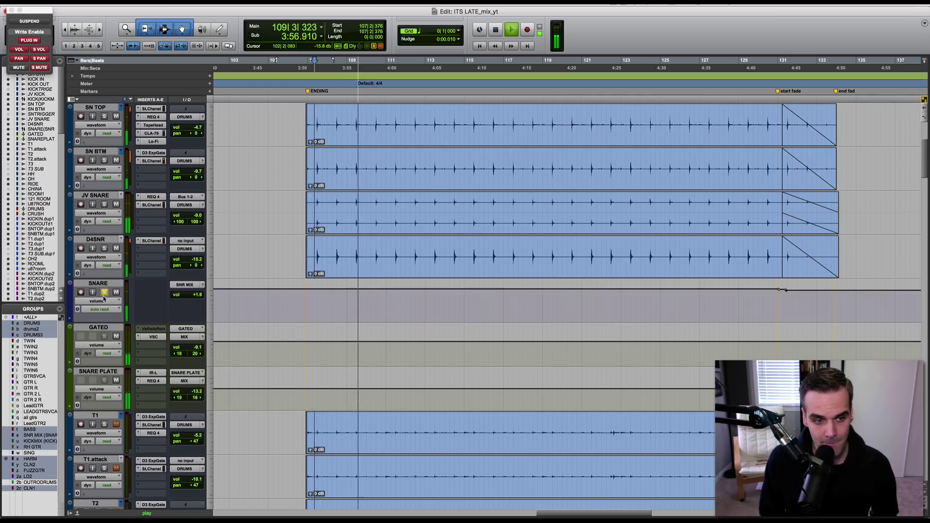
click(152, 381)
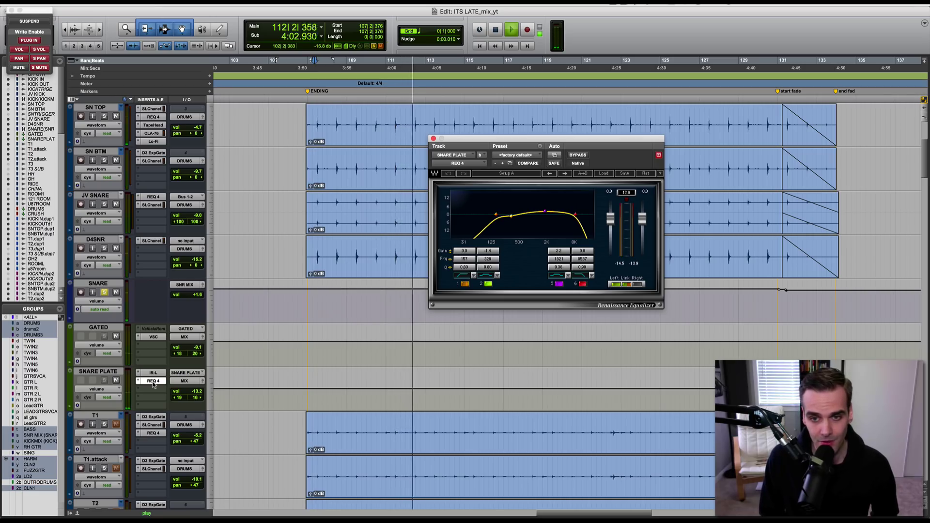
click(152, 381)
- Clear the SNARE solo, play the full mix from the ENDING marker at 106|4|643, and stop
key(space)
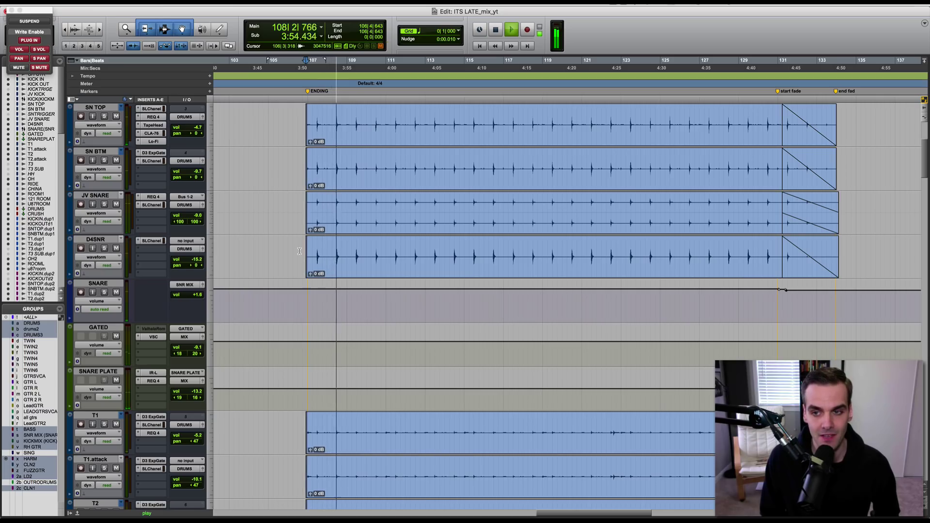
key(space)
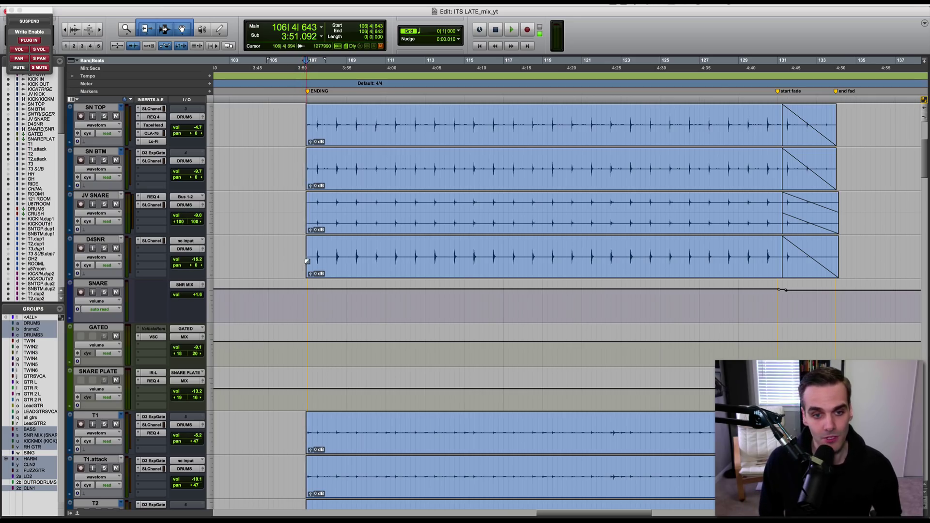
- Solo the ending's drums, play them from 106|4|643, and select the ROOM1, 121 ROOM and U87ROOM tracks
key(super+bracketleft)
scroll(305, 310, down, 15)
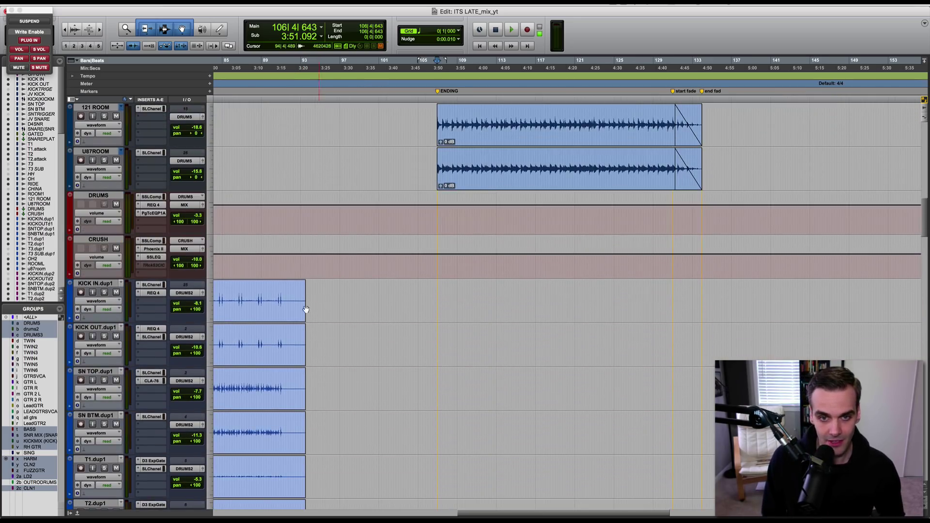
scroll(166, 227, up, 3)
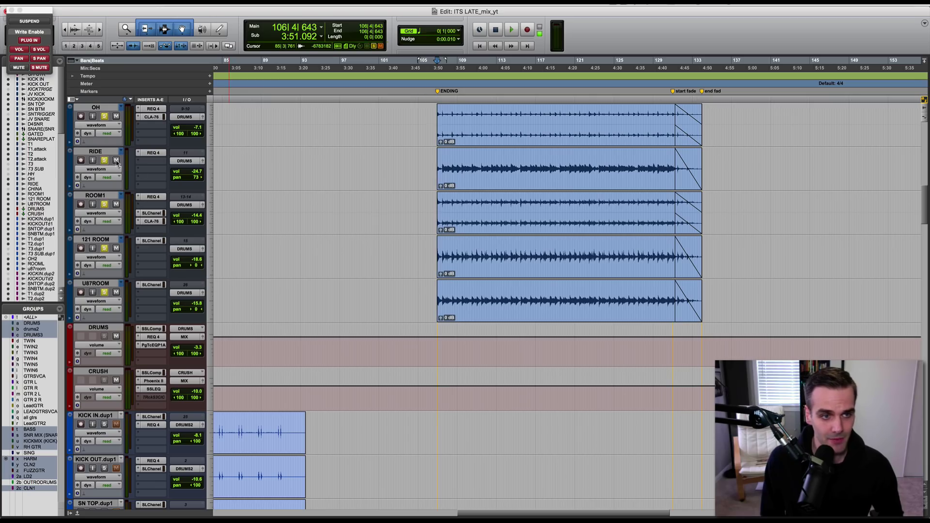
key(Tab)
key(t)
key(t)
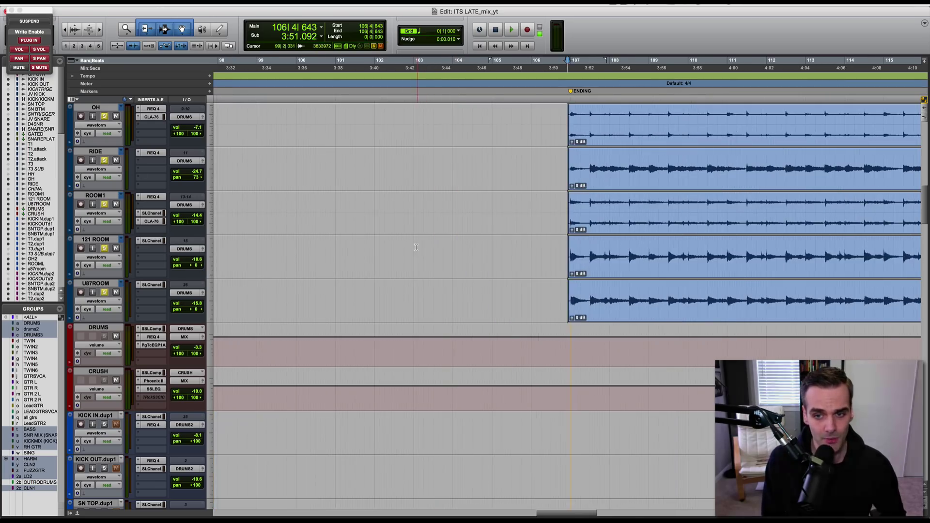
key(space)
click(116, 194)
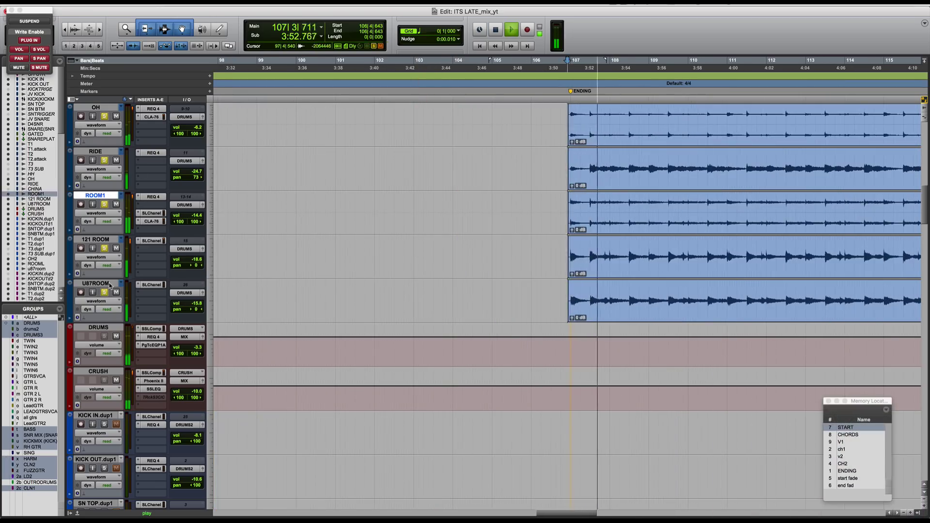
shift+click(115, 283)
click(115, 293)
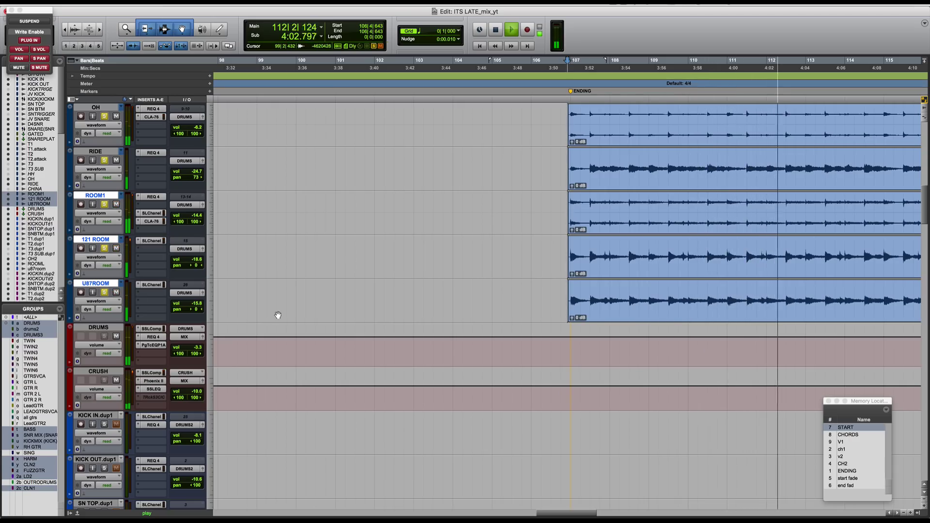
- Clear the drum solos, let the full mix play on while bringing up the bass tracks, and stop
key(super+bracketleft)
scroll(384, 299, right, 5)
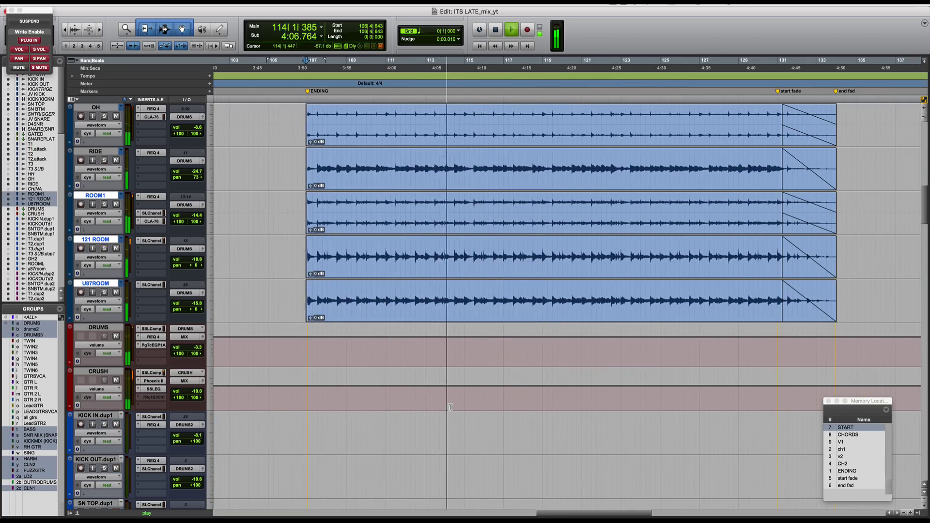
key(super+bracketleft)
scroll(509, 392, down, 10)
scroll(510, 392, down, 15)
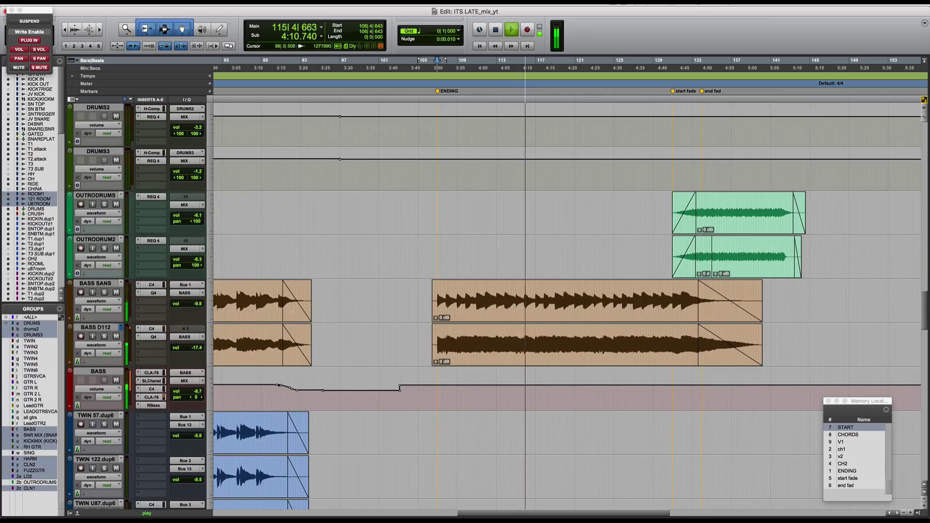
key(space)
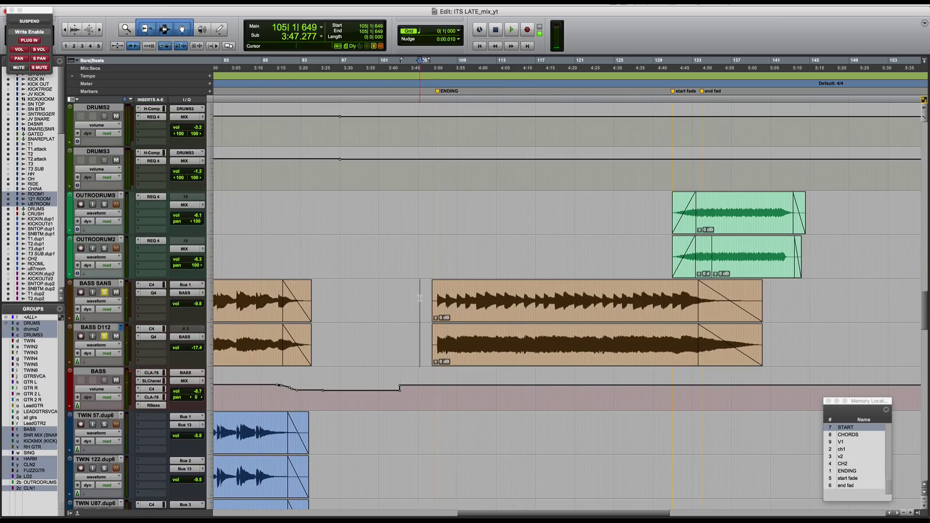
- Play the soloed BASS SANS and BASS D112 tracks from 106|4|516, and stop
click(437, 246)
key(super+bracketright)
key(space)
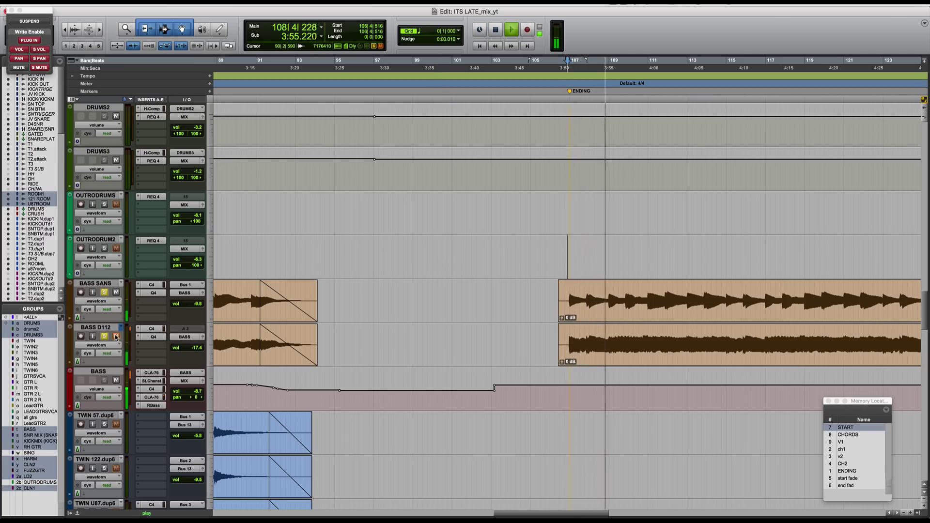
key(space)
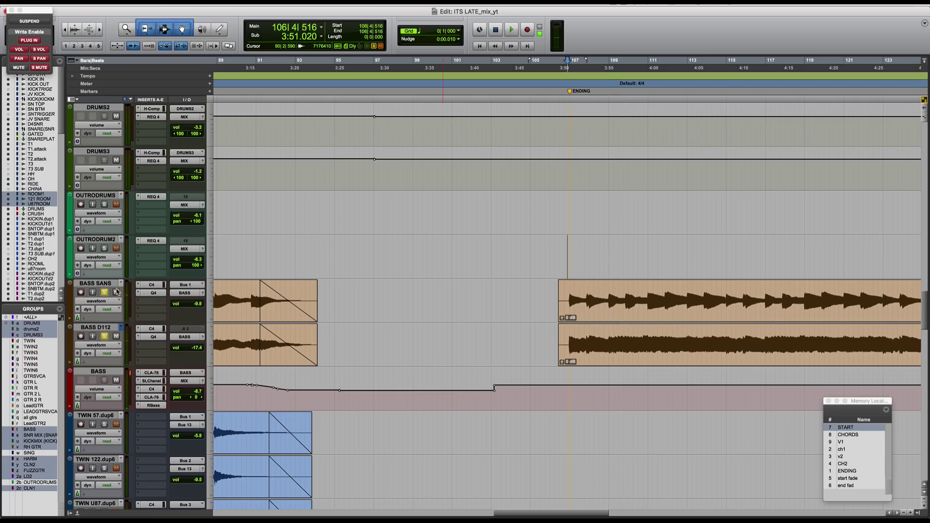
- Replay the soloed bass tracks from 106|4|872 with the rest of the ending in view
scroll(316, 362, right, 5)
scroll(339, 363, down, 1)
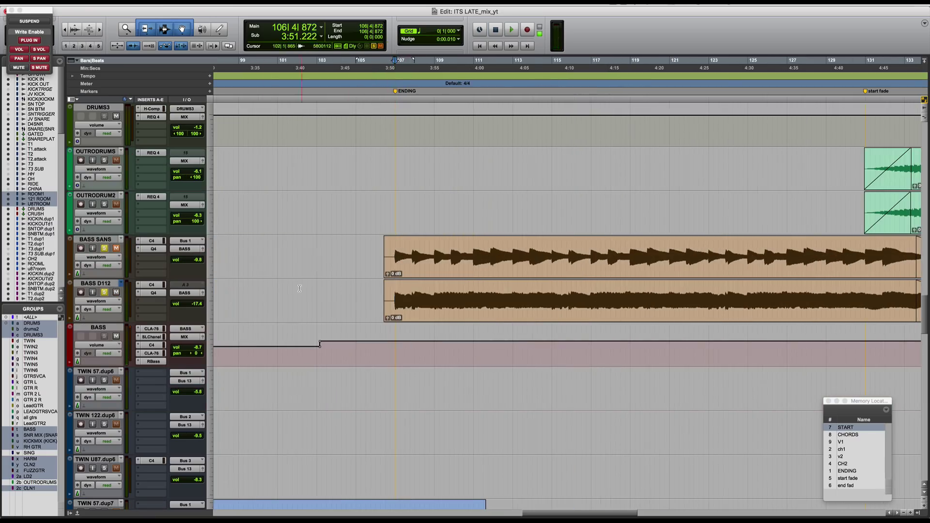
key(space)
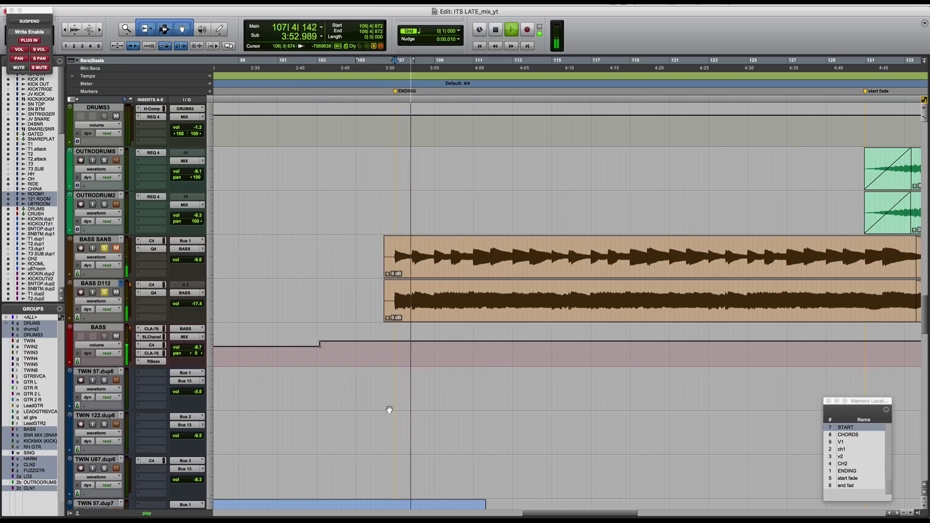
scroll(387, 408, right, 2)
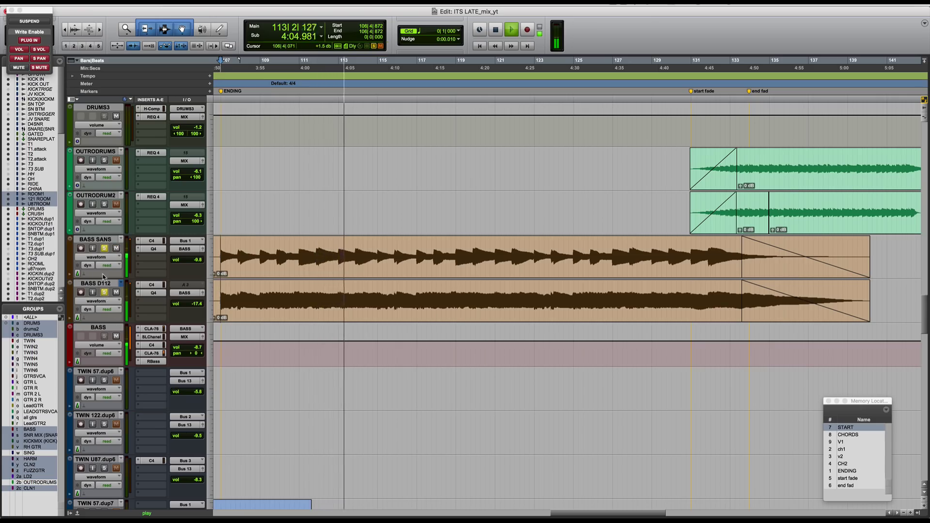
- Add the drum group to the soloed bass during playback, clear all the solos, and stop
scroll(103, 277, up, 15)
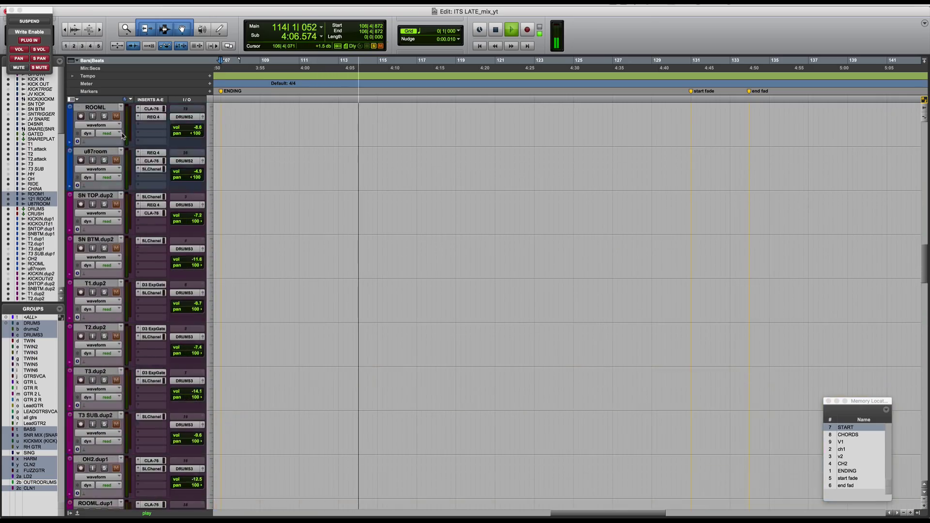
scroll(123, 136, up, 10)
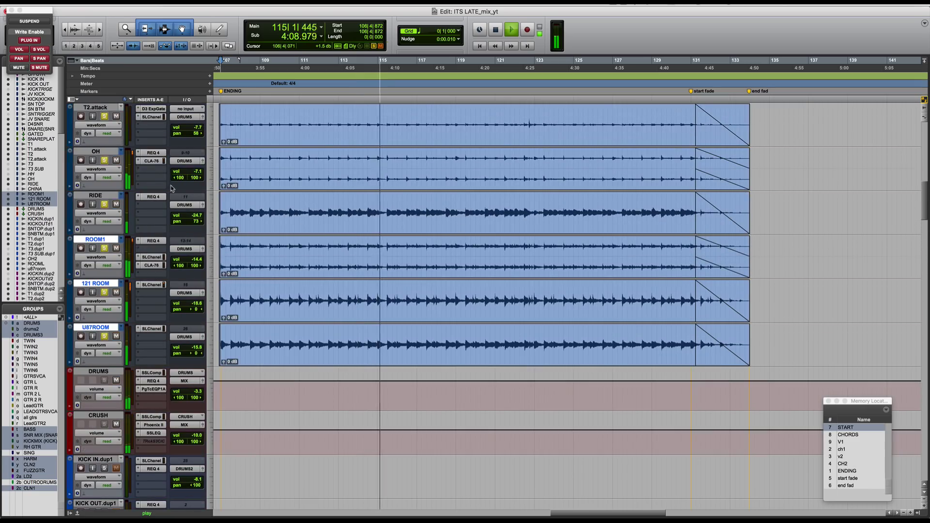
scroll(280, 274, down, 20)
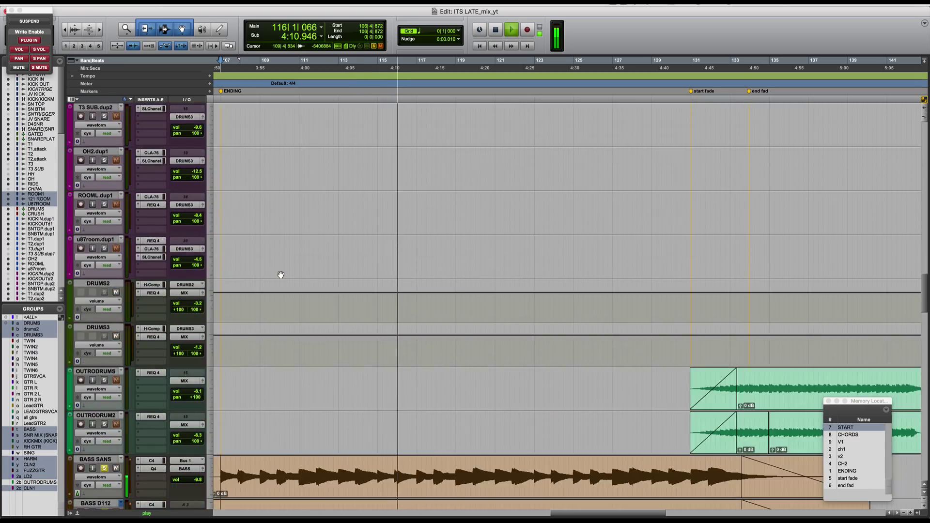
scroll(280, 275, down, 15)
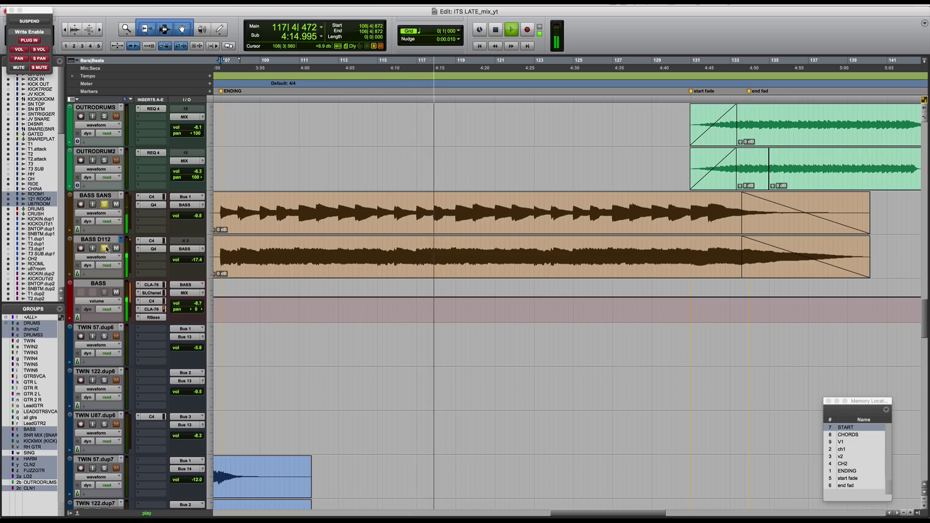
click(105, 248)
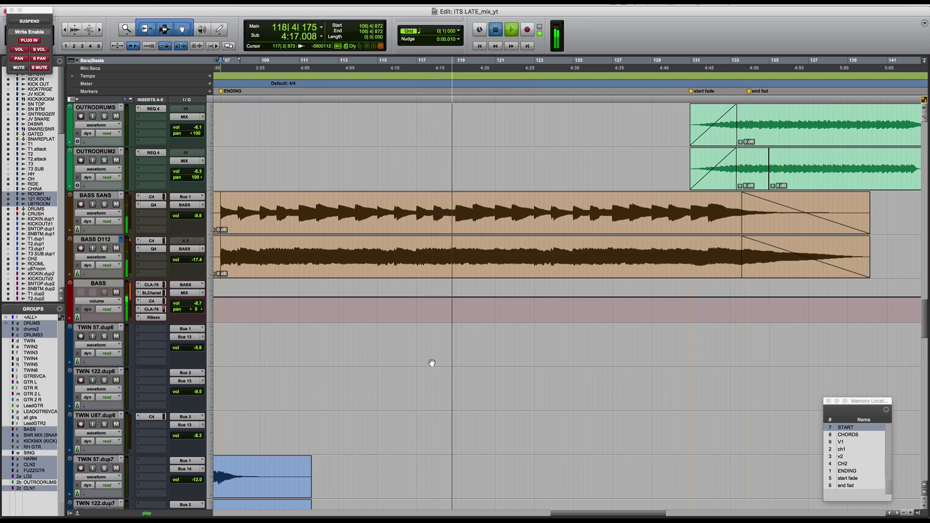
key(space)
- Play the soloed GTR L and GTR R tracks from 106|4|838, stop, and select GTR L
scroll(432, 363, down, 10)
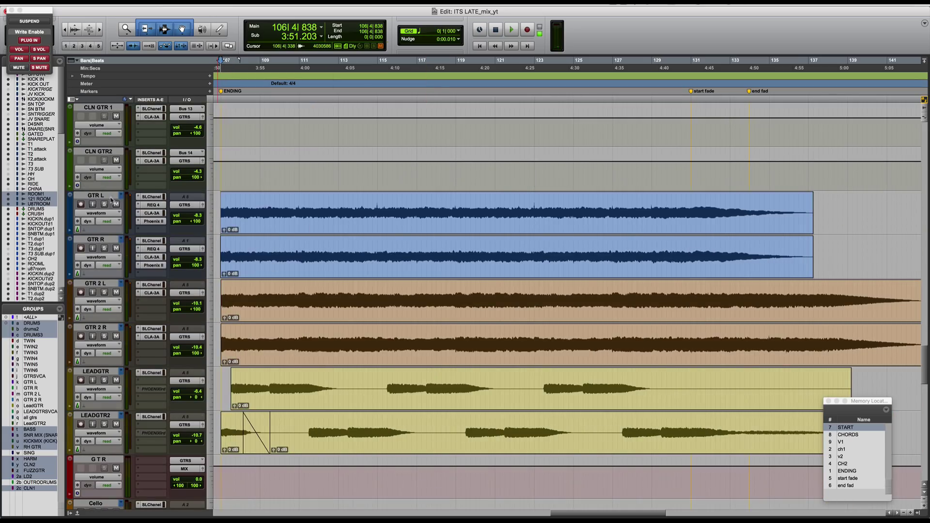
key(space)
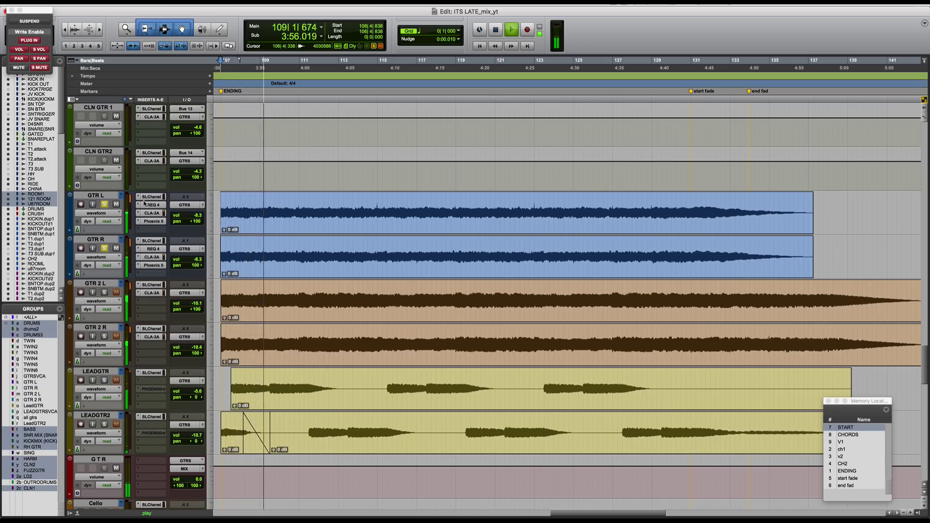
key(space)
click(106, 197)
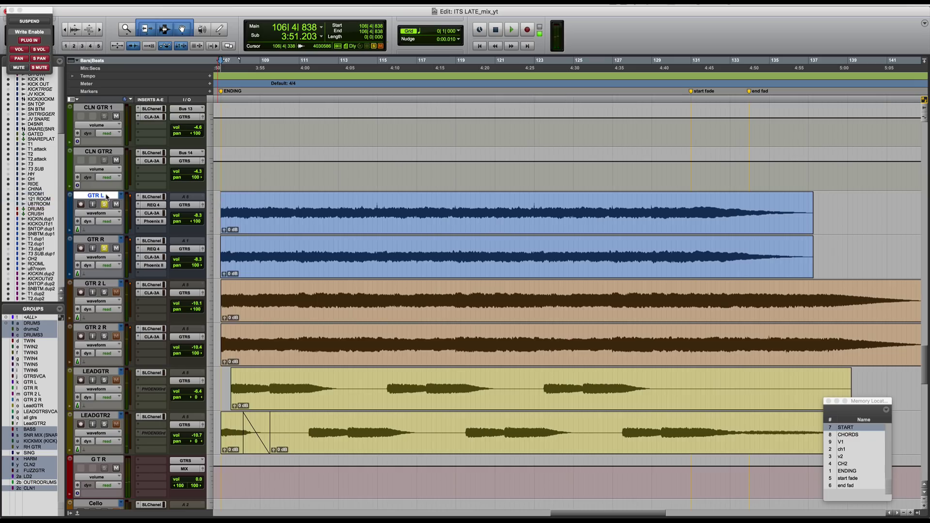
- Open the SSLChannel plug-in on GTR L and compare the soloed guitars with it active and bypassed during playback
click(147, 197)
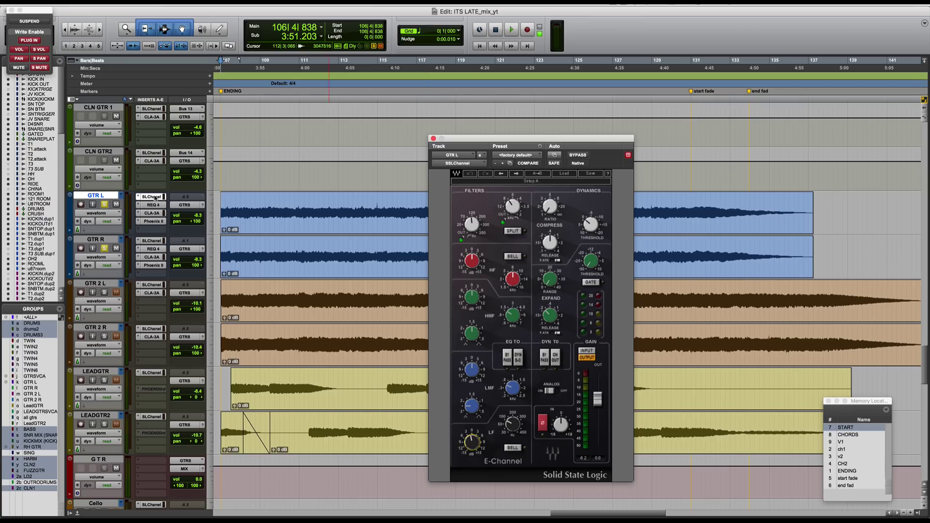
key(space)
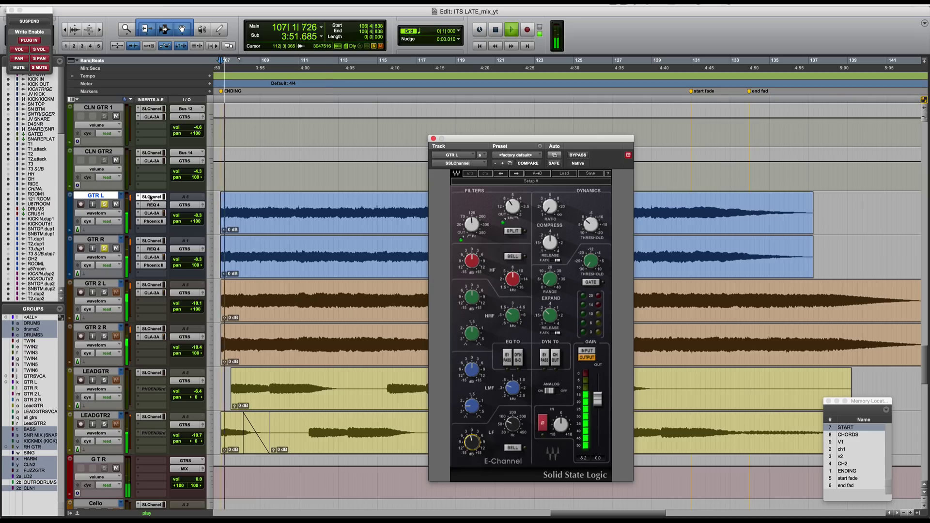
super+click(151, 197)
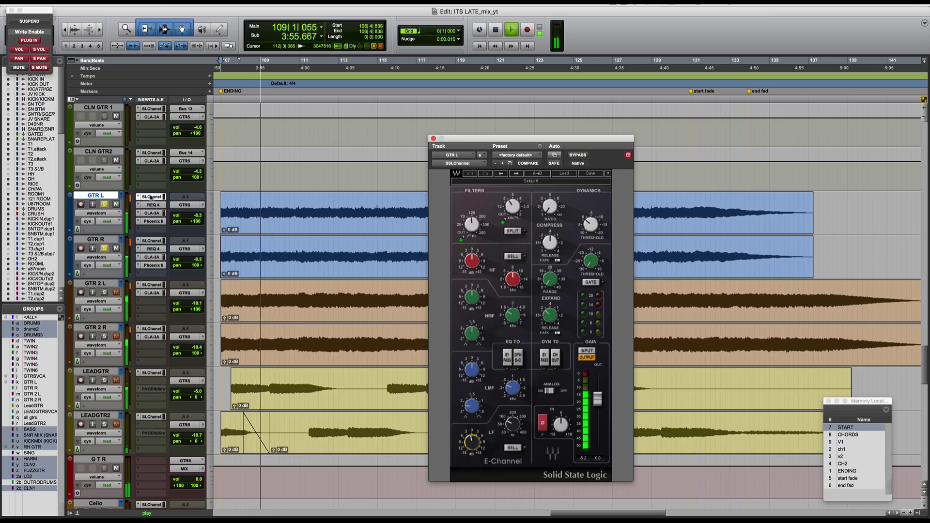
super+click(151, 197)
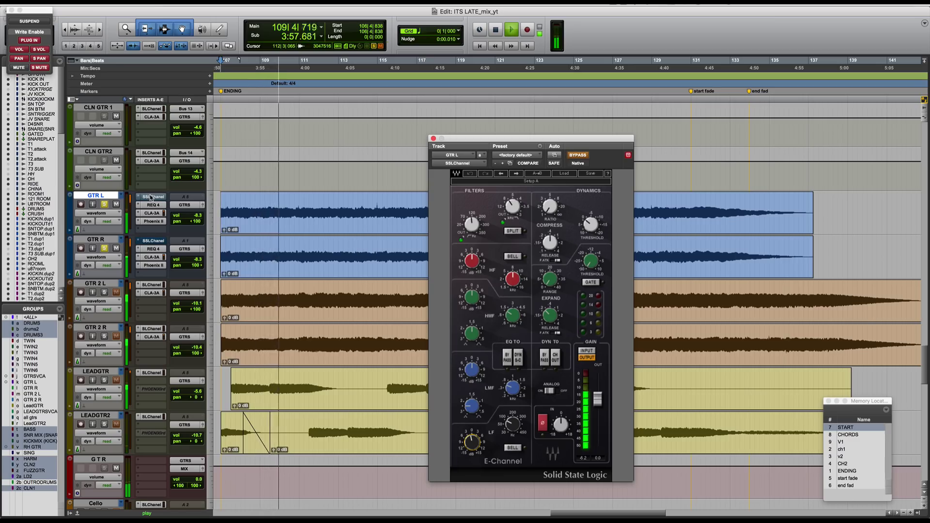
- Examine the REQ 4 equalizer on GTR L, compare the guitars with it bypassed and active, and stop
click(152, 205)
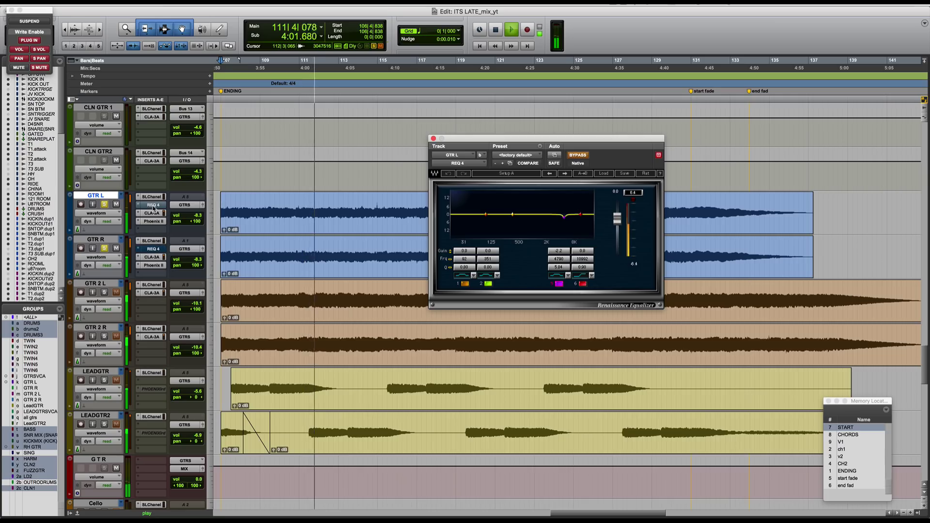
click(152, 206)
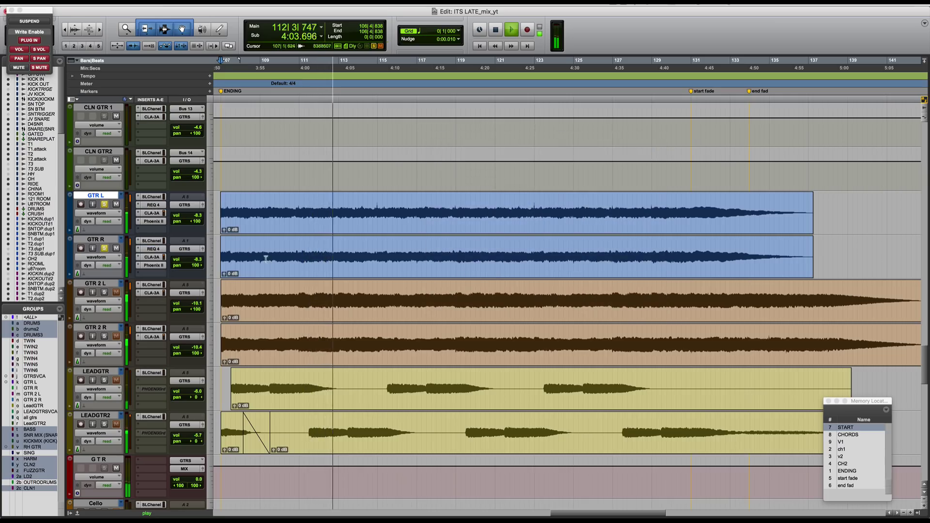
key(space)
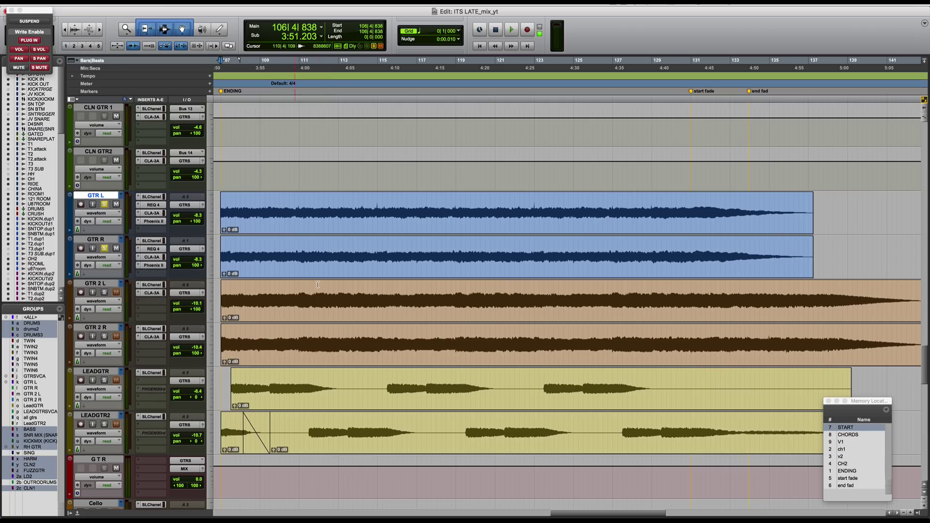
- Solo GTR 2 L and GTR 2 R instead of the first guitar pair, play them from 106|4|838, and stop
scroll(317, 285, left, 5)
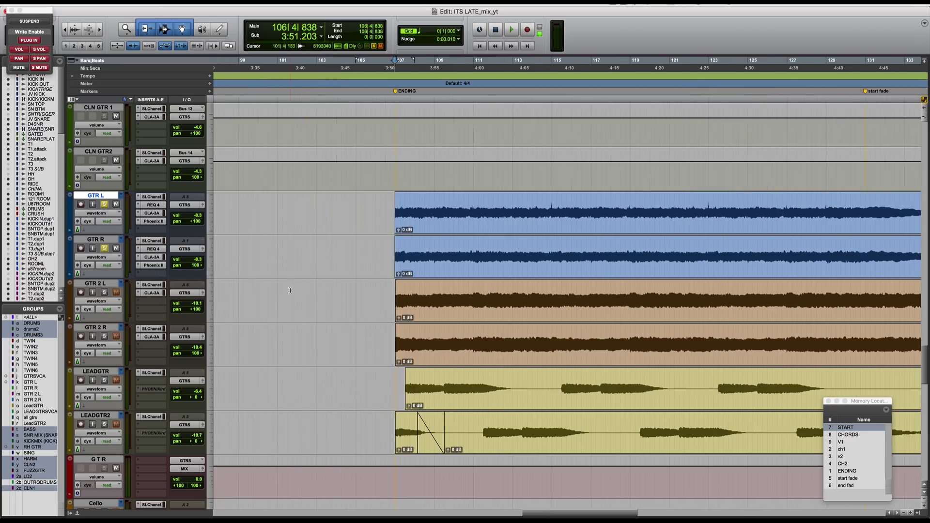
click(104, 292)
key(space)
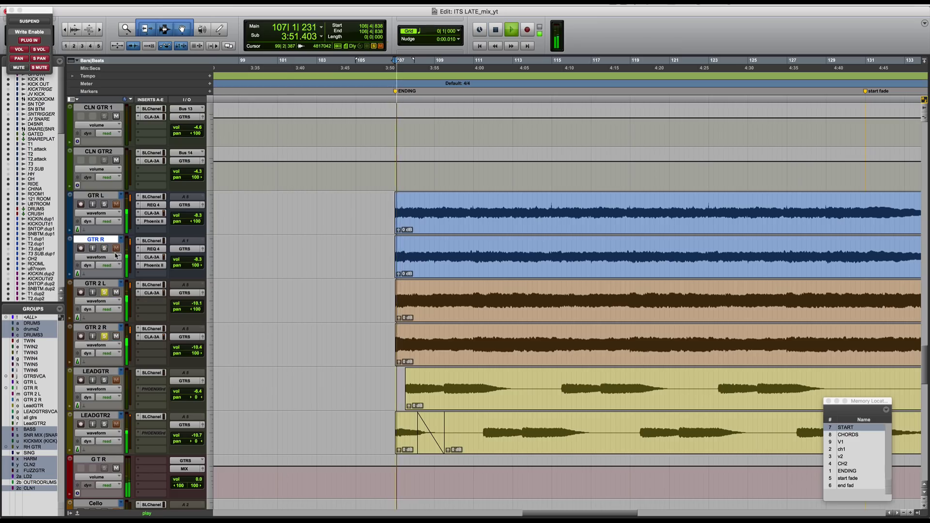
scroll(311, 357, down, 1)
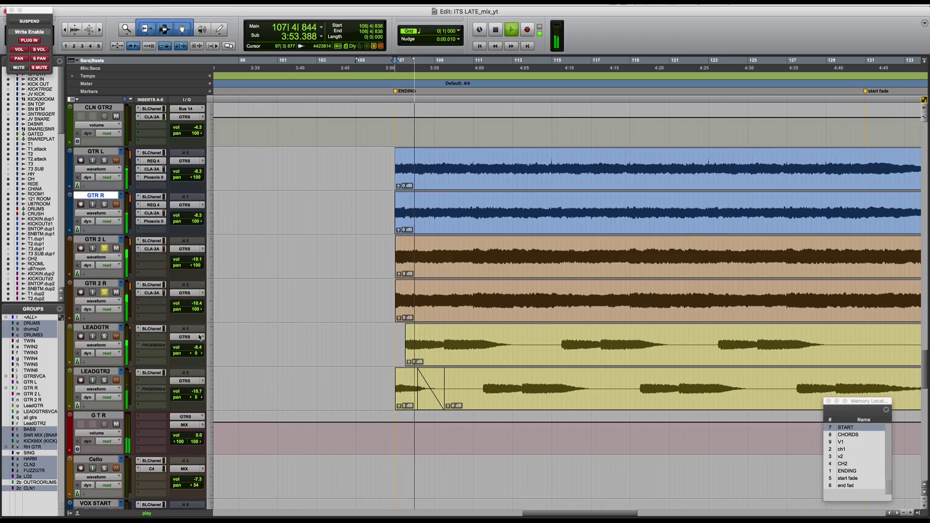
scroll(203, 336, right, 3)
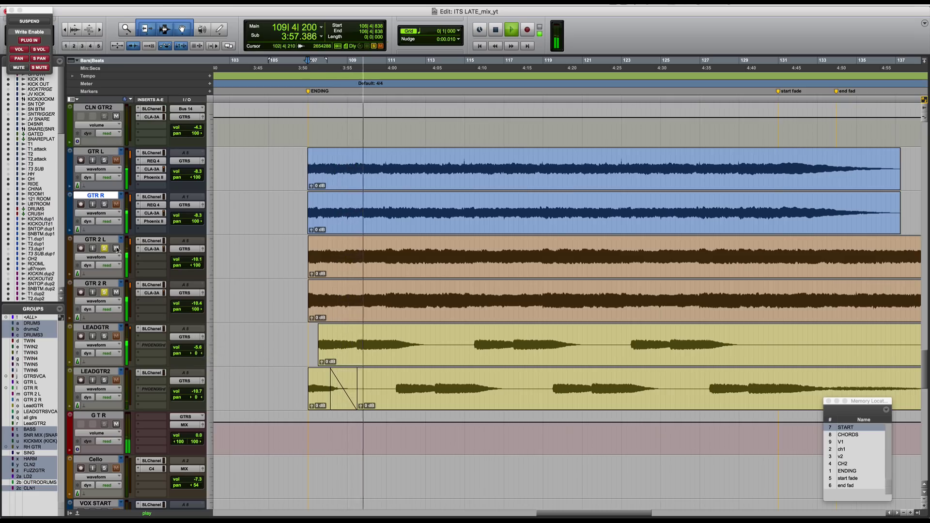
key(space)
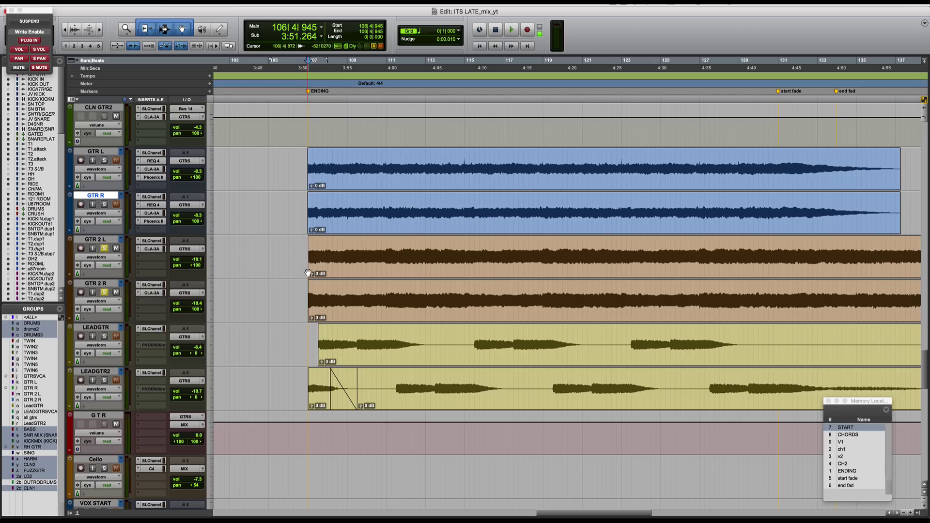
- Replay the soloed GTR 2 pair from 106|4|945, select GTR 2 L, and stop
key(space)
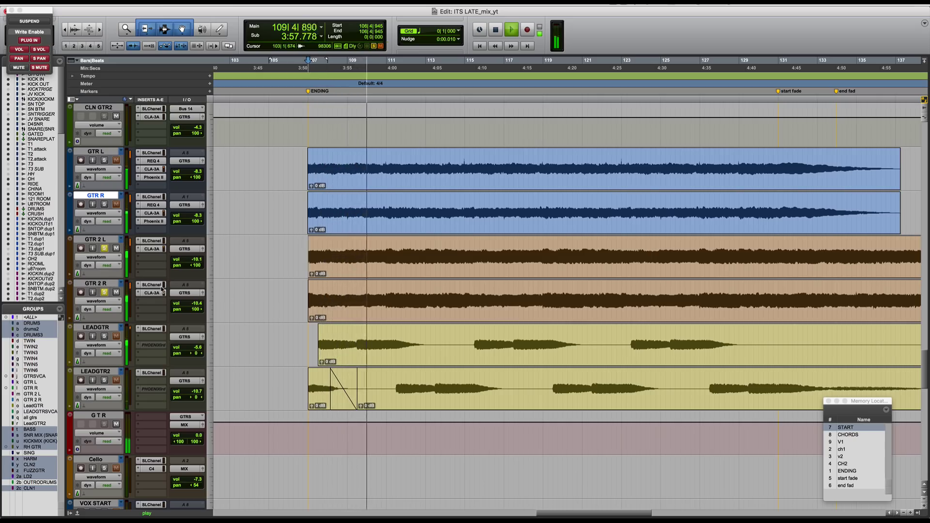
click(109, 240)
key(space)
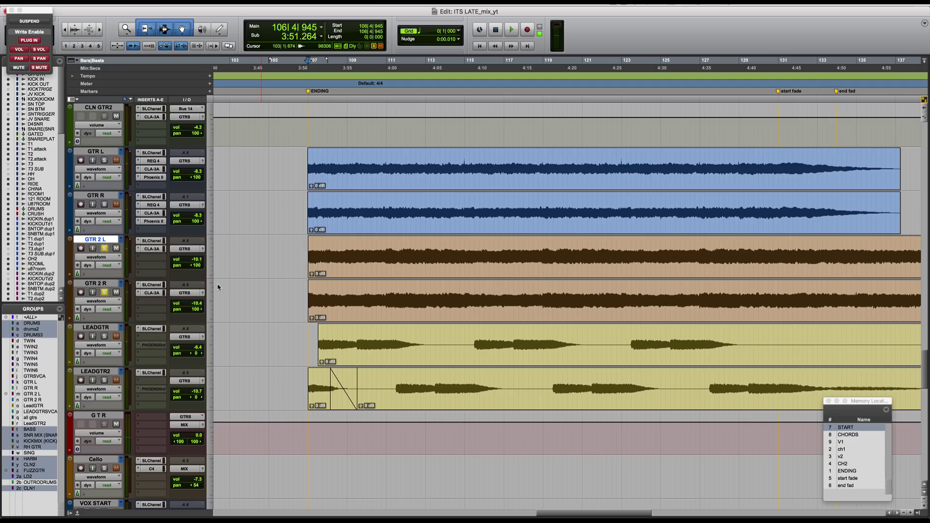
- Open the SSLChannel plug-in on GTR 2 L, compare the soloed pair with it bypassed and active during playback, and close the plug-in
click(162, 243)
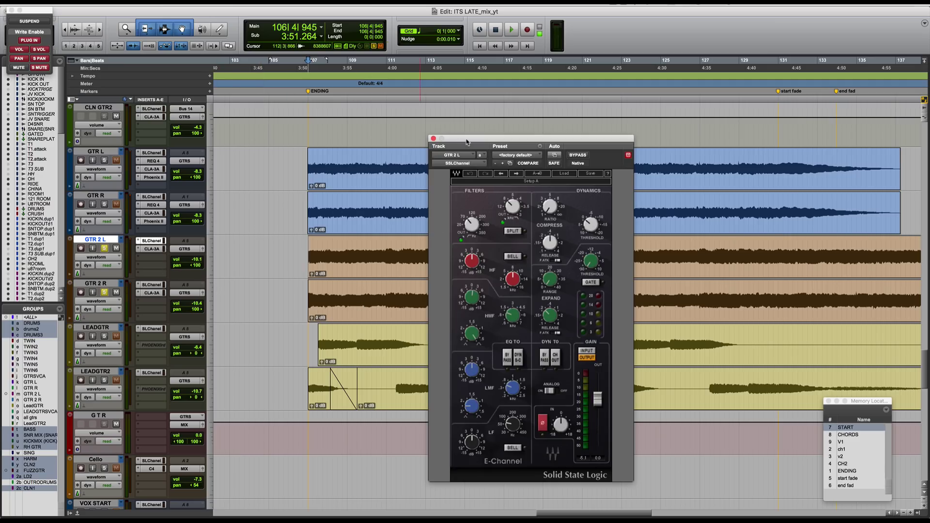
drag(467, 141, 586, 67)
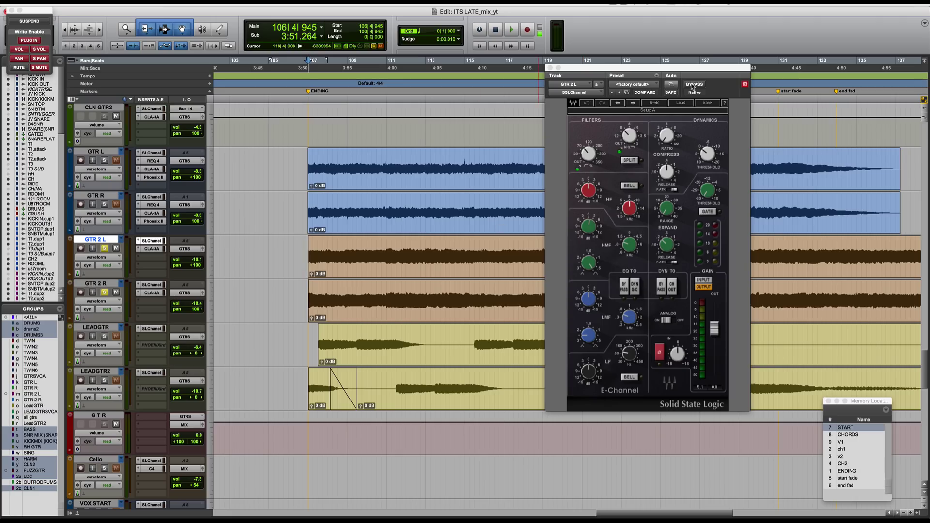
key(space)
click(693, 85)
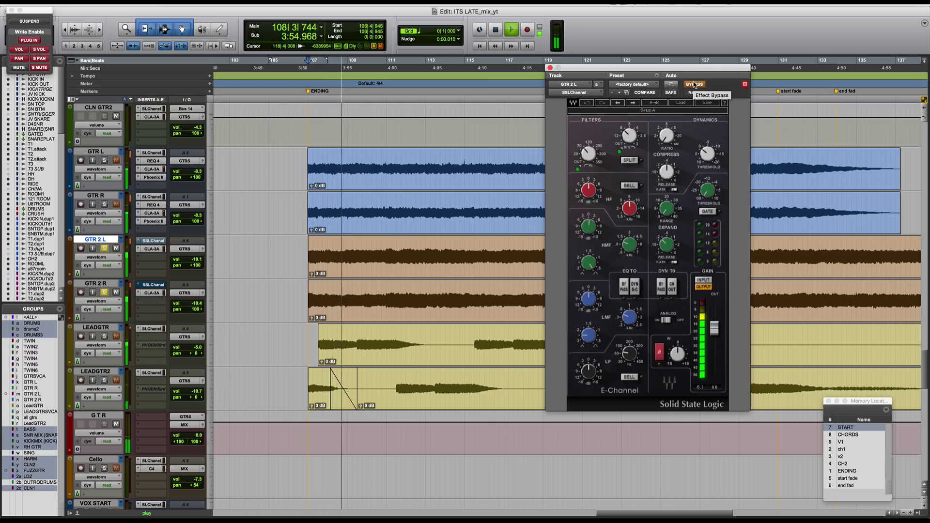
click(694, 85)
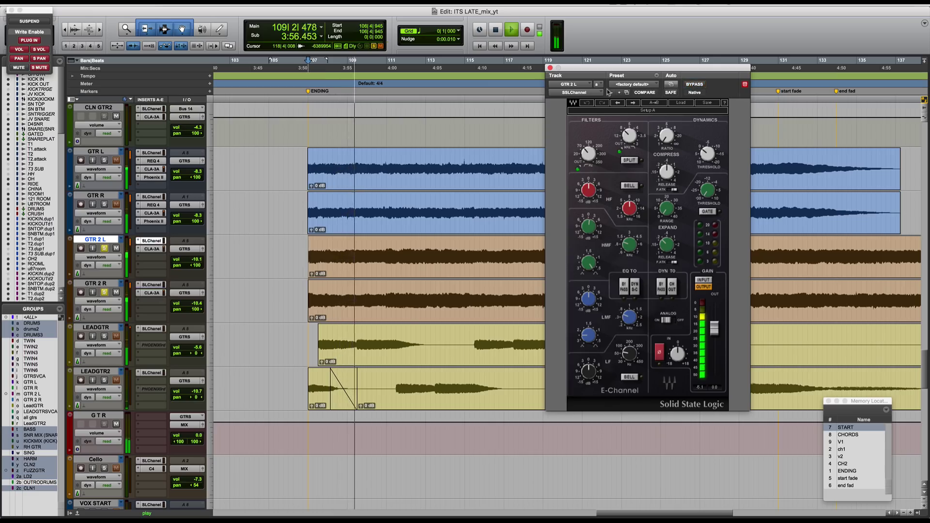
click(550, 68)
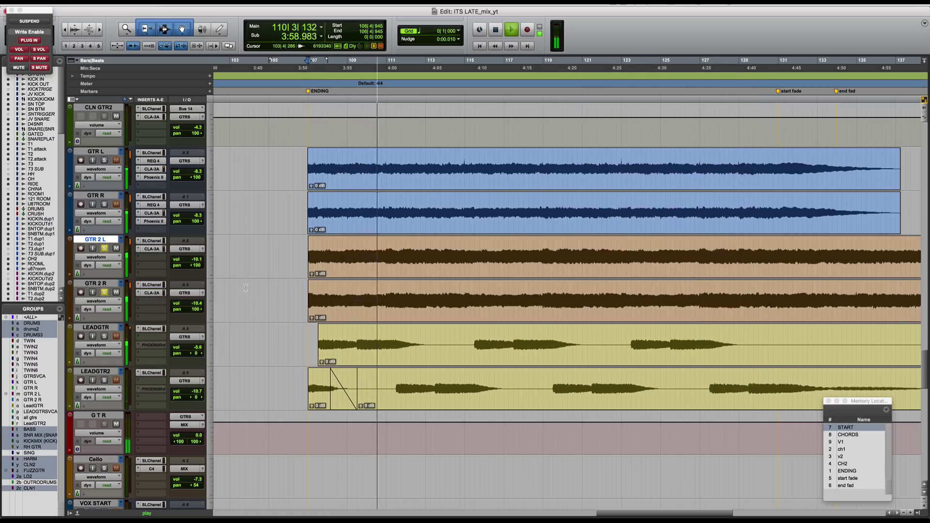
- Audition GTR L and GTR R together with the GTR 2 pair, add LEADGTR, isolate LEADGTR, and stop playback
click(104, 248)
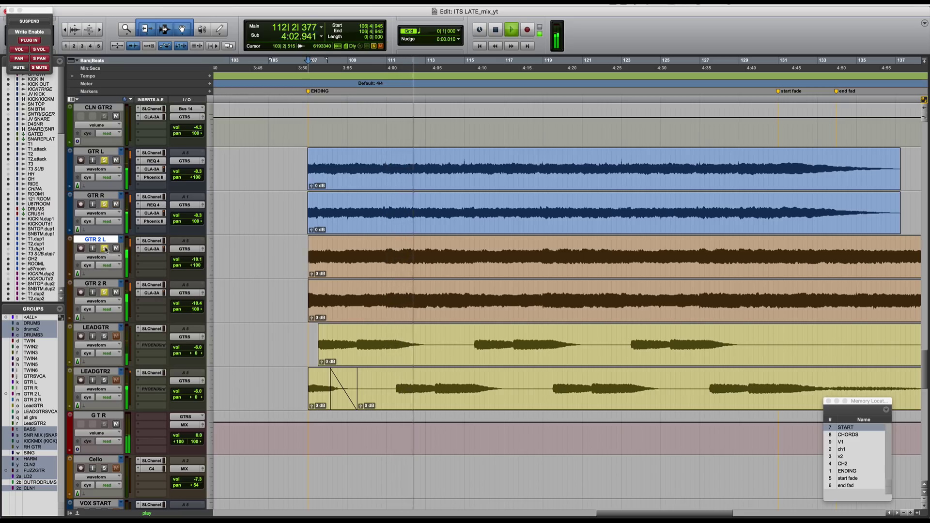
click(105, 248)
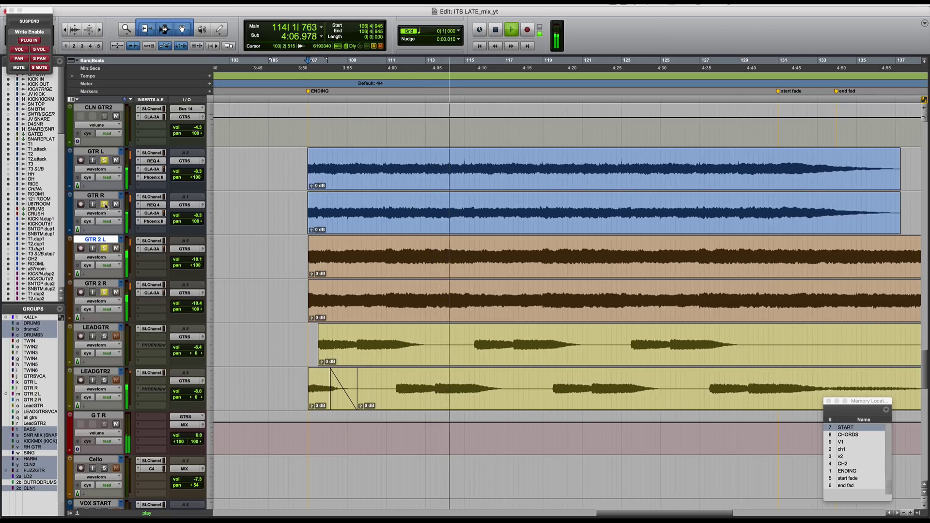
click(104, 337)
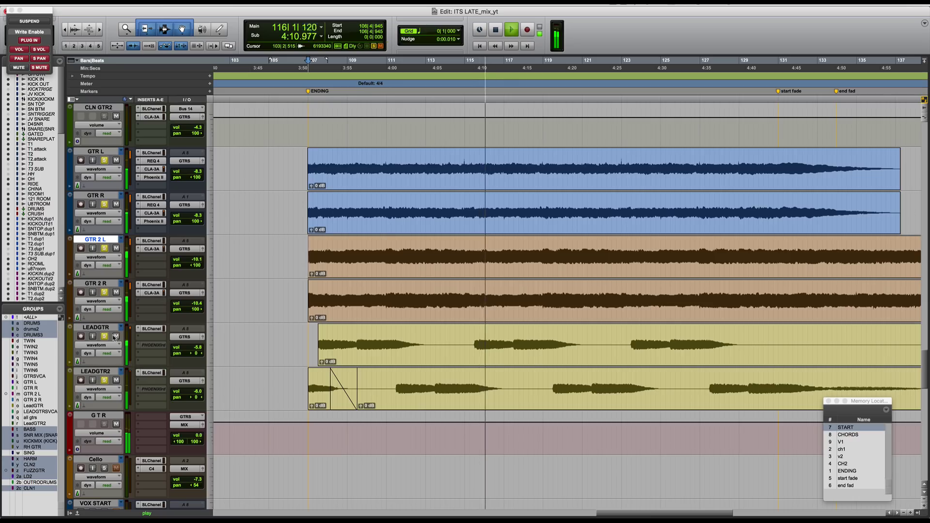
super+click(104, 336)
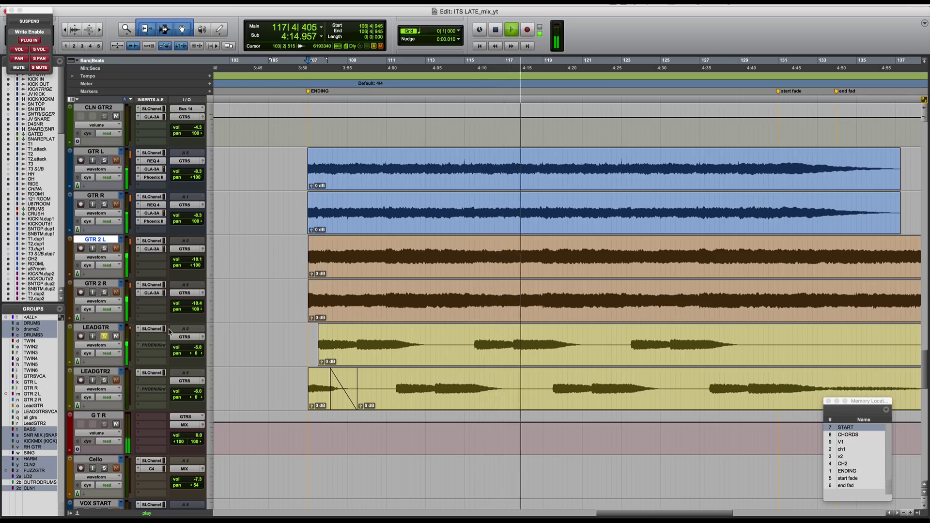
key(space)
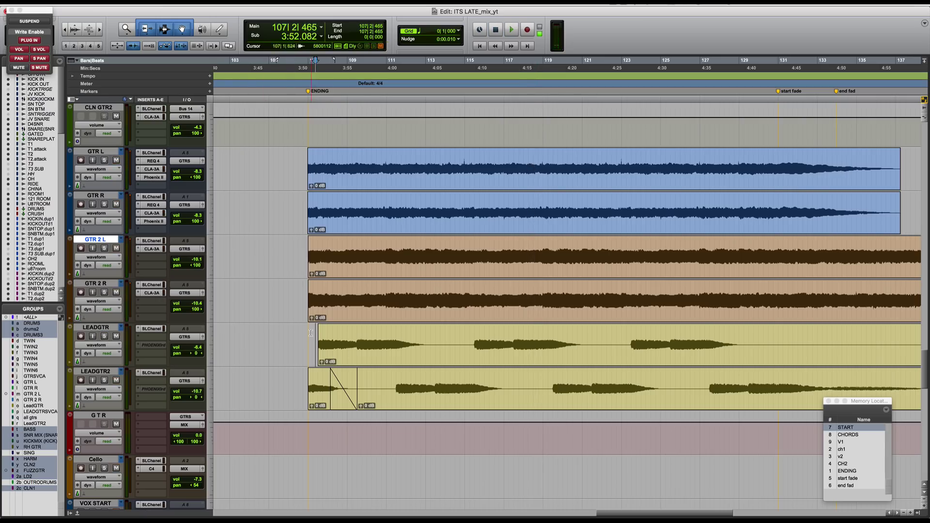
- Open LEADGTR's SSLChannel during playback, solo both lead guitars, select 111|2|948 to 117|4|733, and examine the plug-in's filter and EQ settings
key(space)
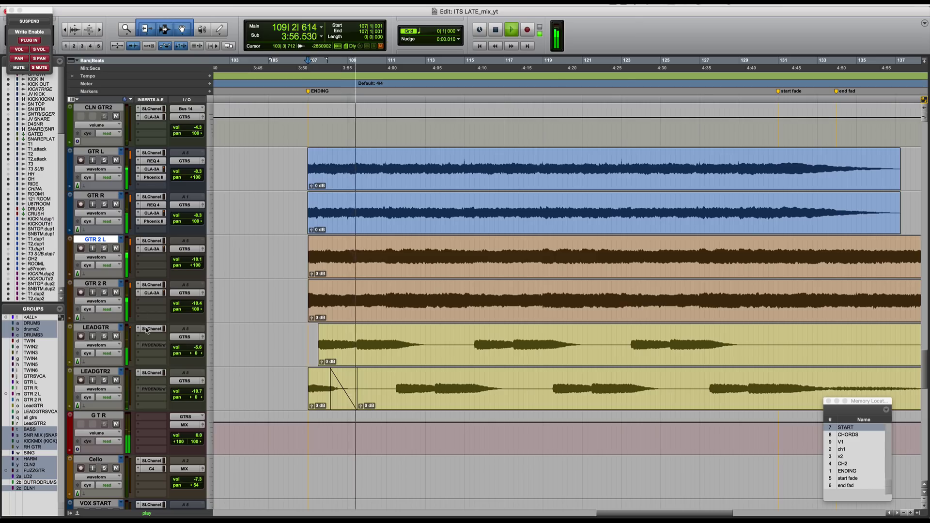
click(151, 329)
key(space)
click(104, 335)
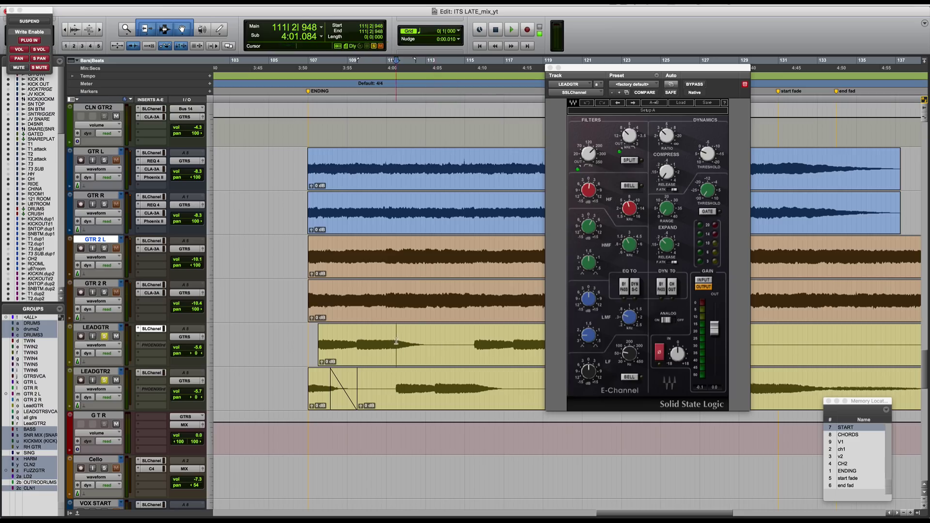
drag(397, 341, 522, 374)
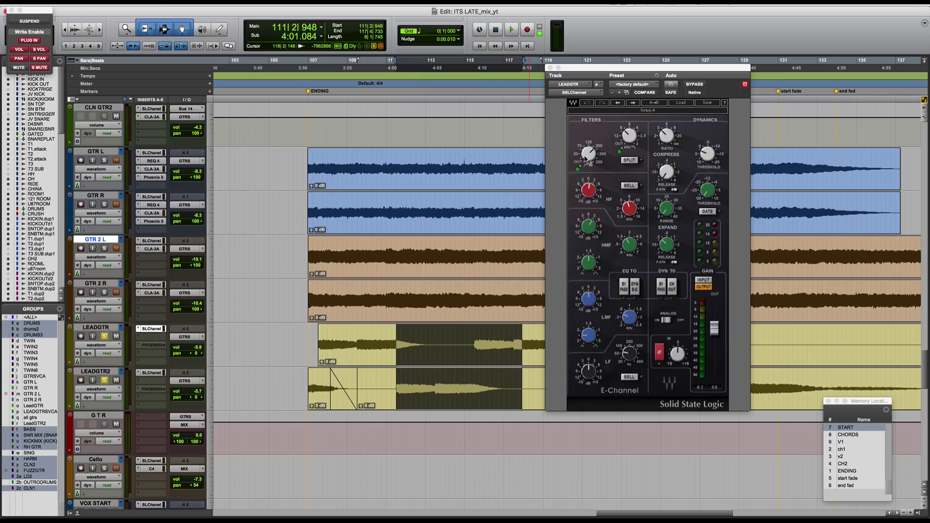
click(635, 248)
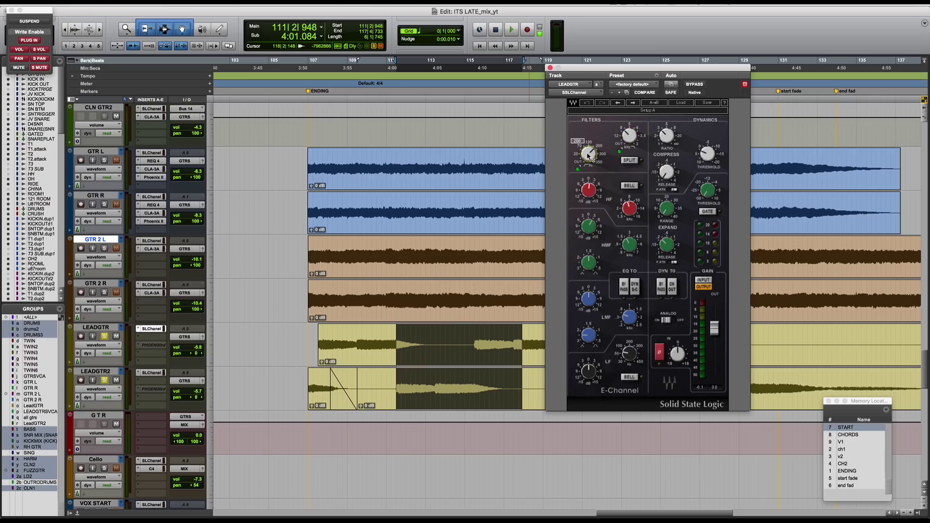
- Open LEADGTR2's SSLChannel, compare the soloed lead guitars with it active and bypassed while playing the selection, and stop
click(155, 373)
key(space)
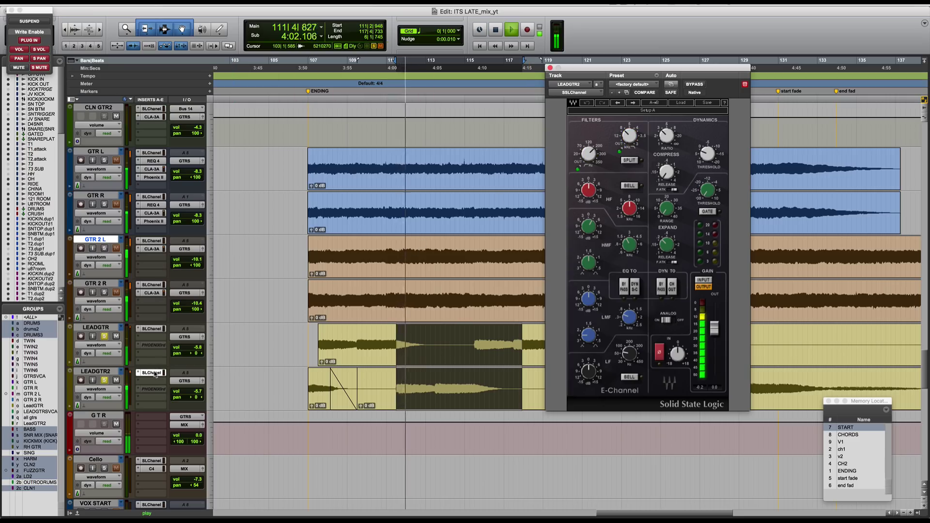
super+click(155, 373)
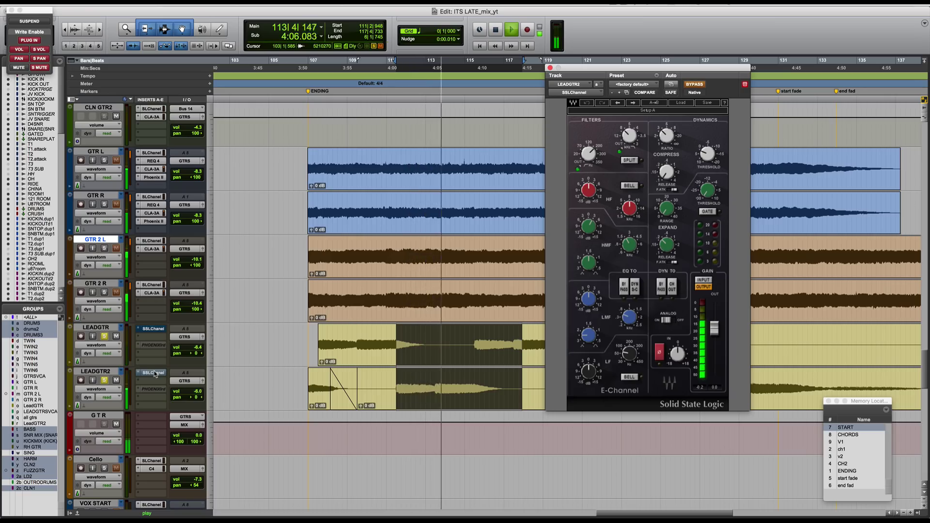
super+click(155, 373)
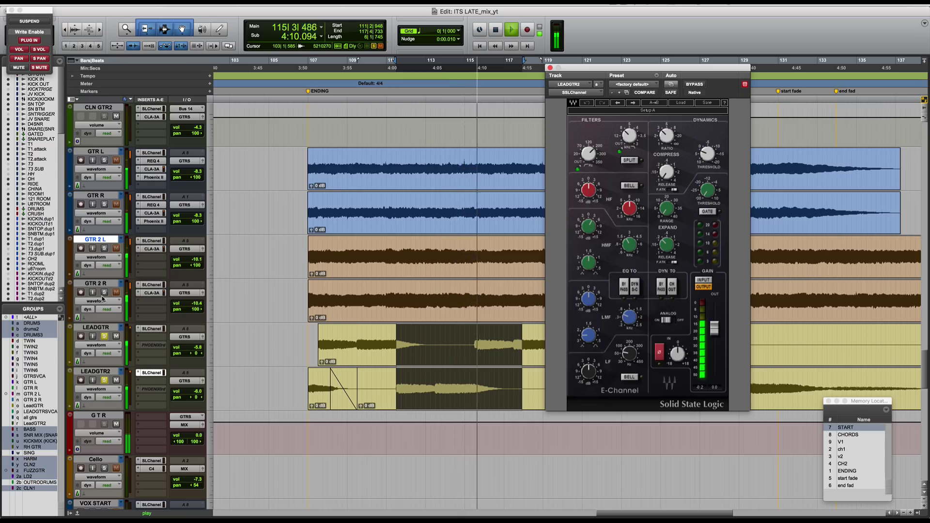
key(space)
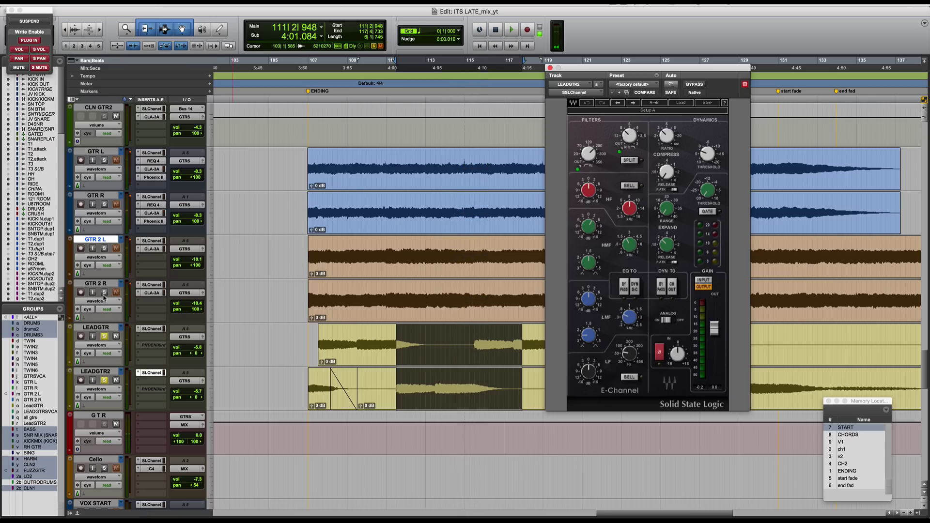
- Clear the guitar solos, play the selection with the full mix, close the SSLChannel window, and stop
click(103, 293)
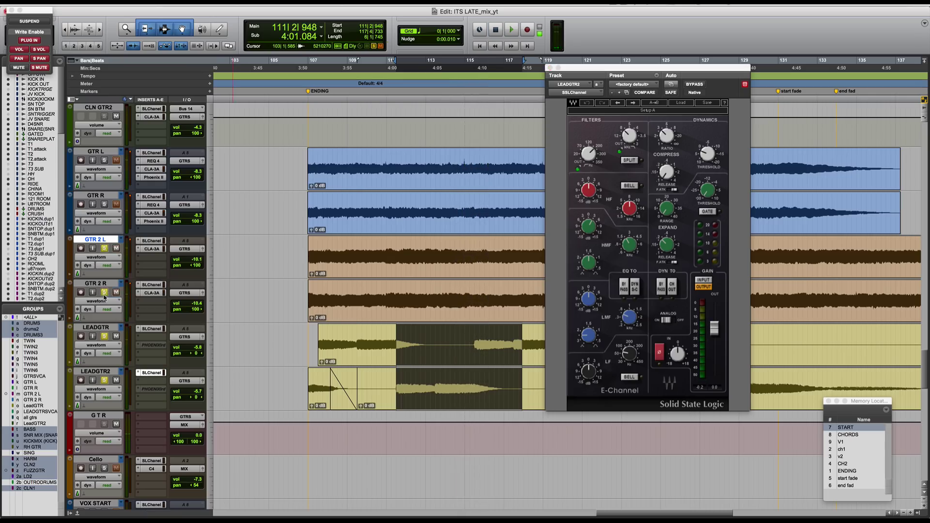
click(104, 248)
key(space)
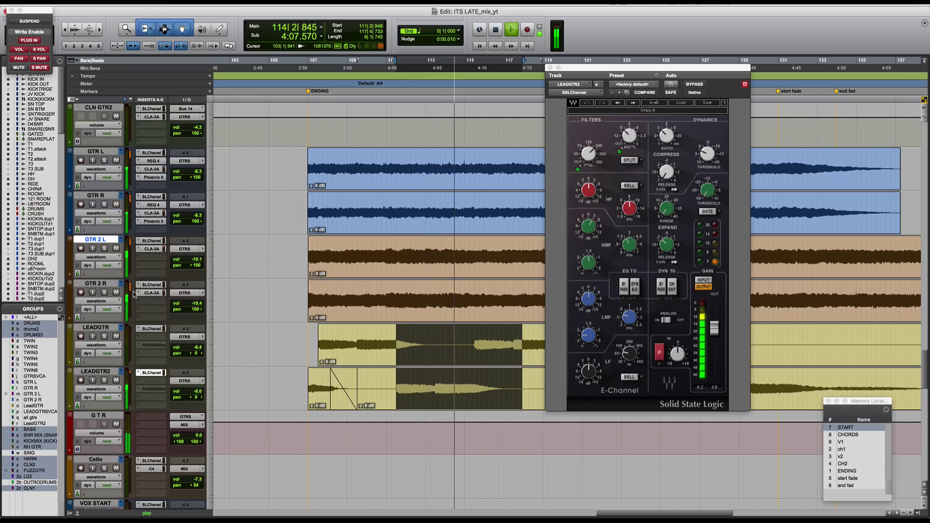
click(157, 375)
key(r)
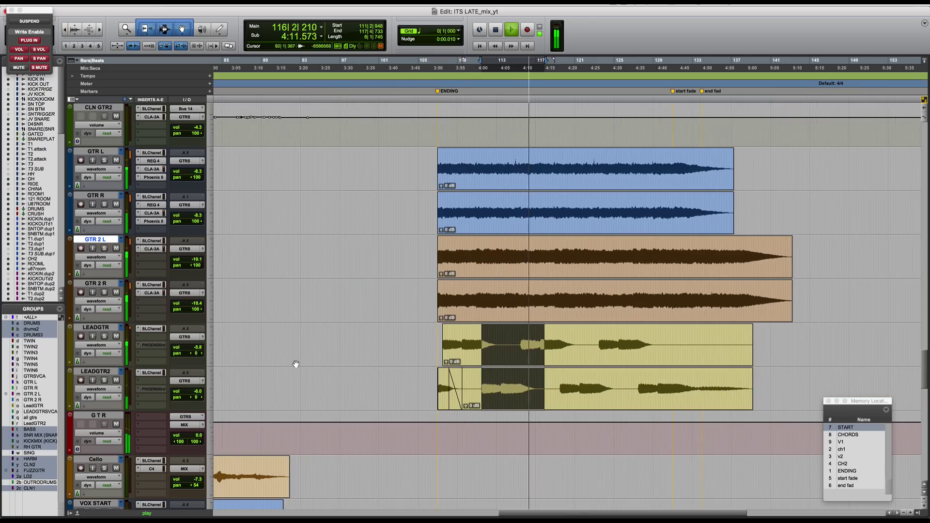
key(space)
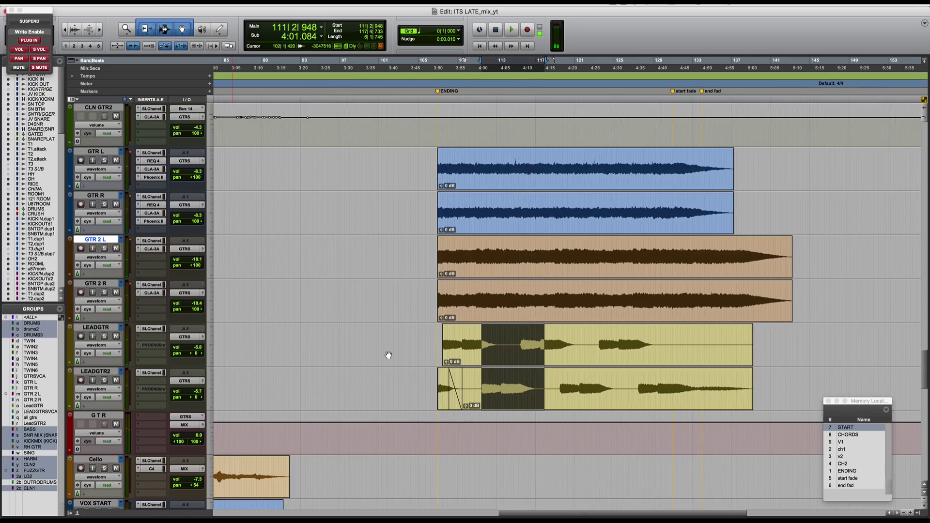
- Locate the OUTRODRUMS and OUTRODRUM2 clips and select them across both tracks from 130|4|302 to 139|1|933
click(438, 333)
scroll(439, 331, up, 7)
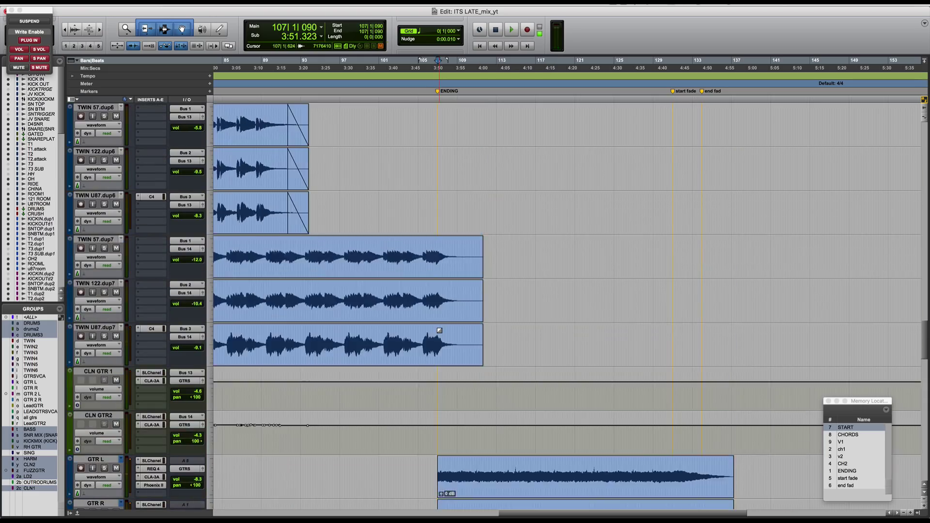
scroll(439, 330, up, 10)
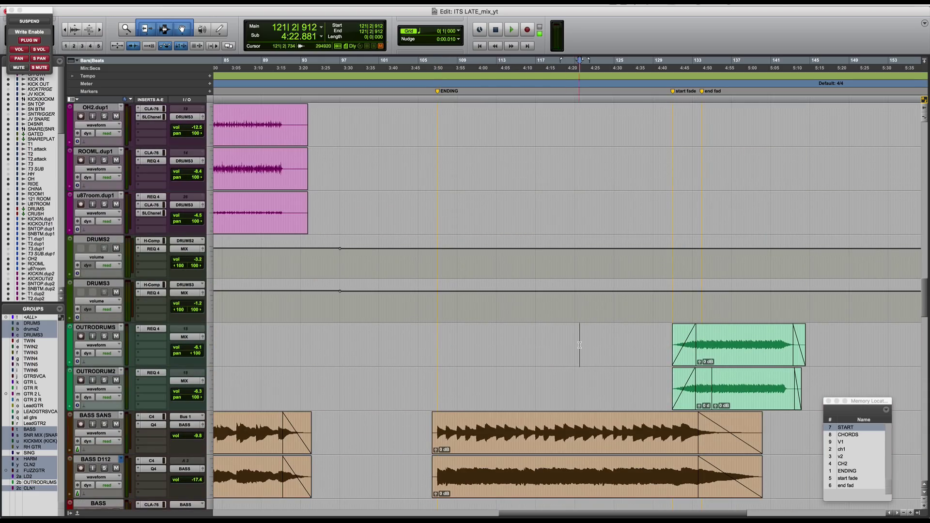
key(super+bracketright)
scroll(557, 334, right, 4)
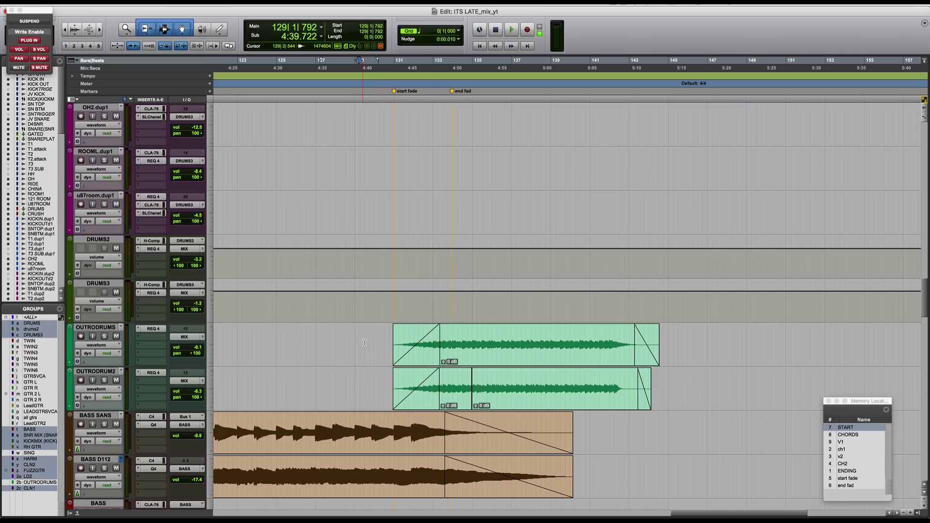
drag(389, 342, 562, 387)
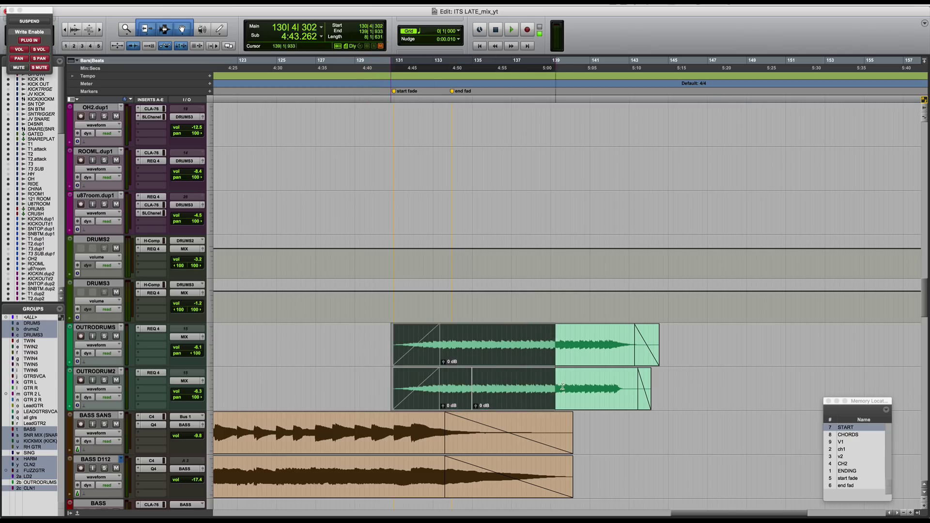
- Play the song's ending from 130|3|906 to hear the outro drums fade in, and stop
click(388, 334)
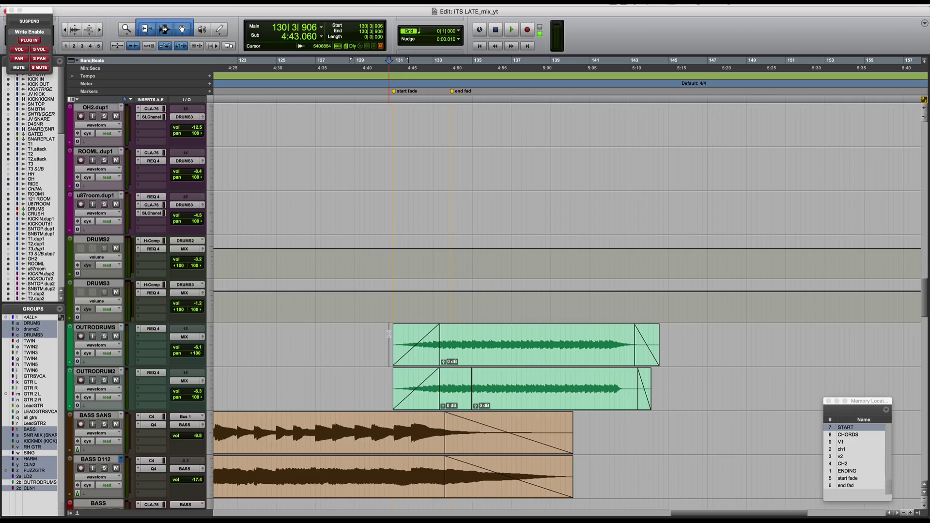
key(space)
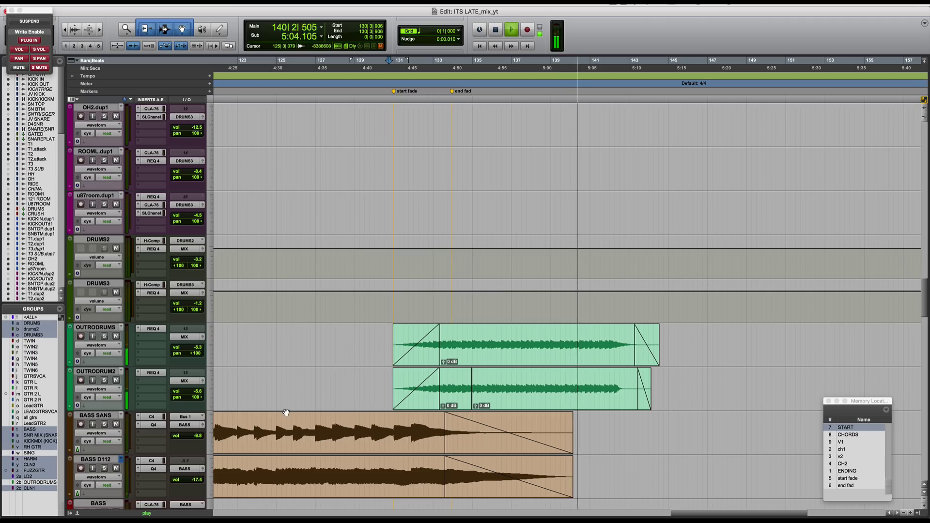
click(451, 306)
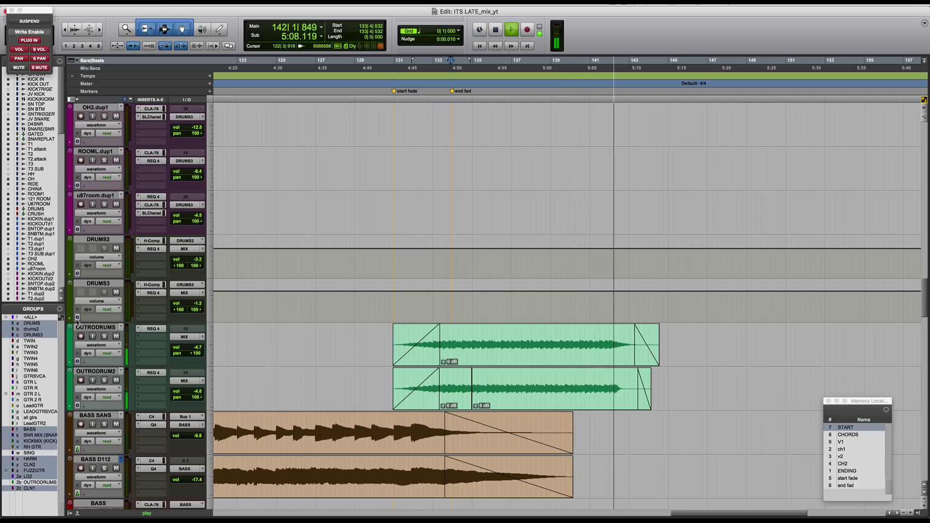
key(space)
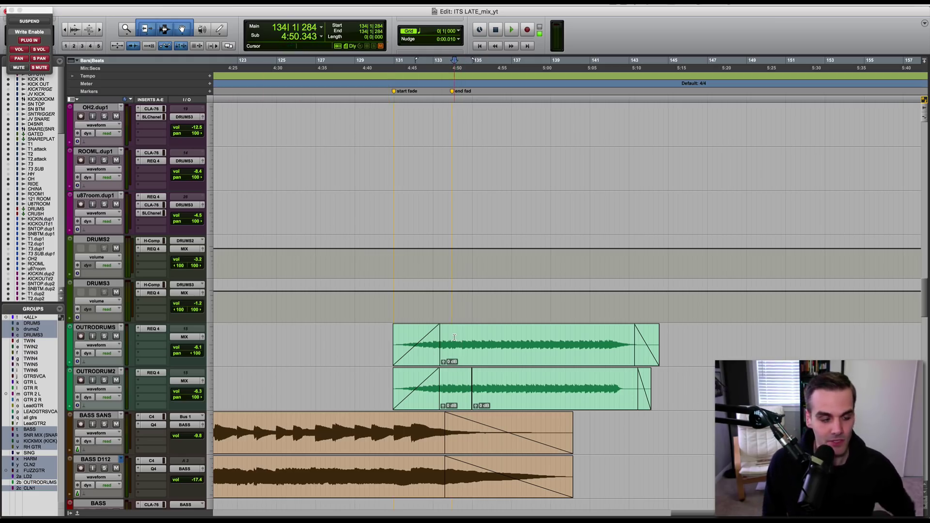
- Solo OUTRODRUMS, play it from 134|1|284, stop, and review the main drum tracks' fade-outs against the outro drum clips
click(104, 336)
key(space)
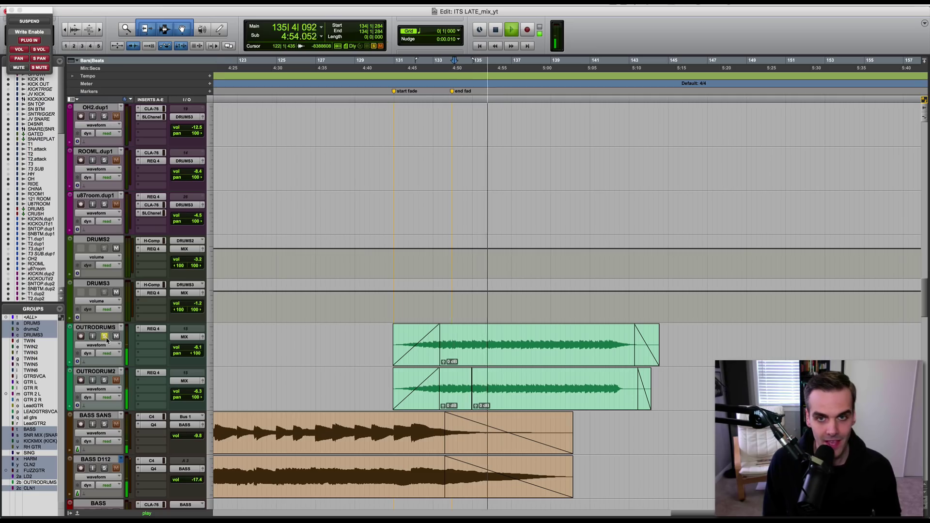
key(space)
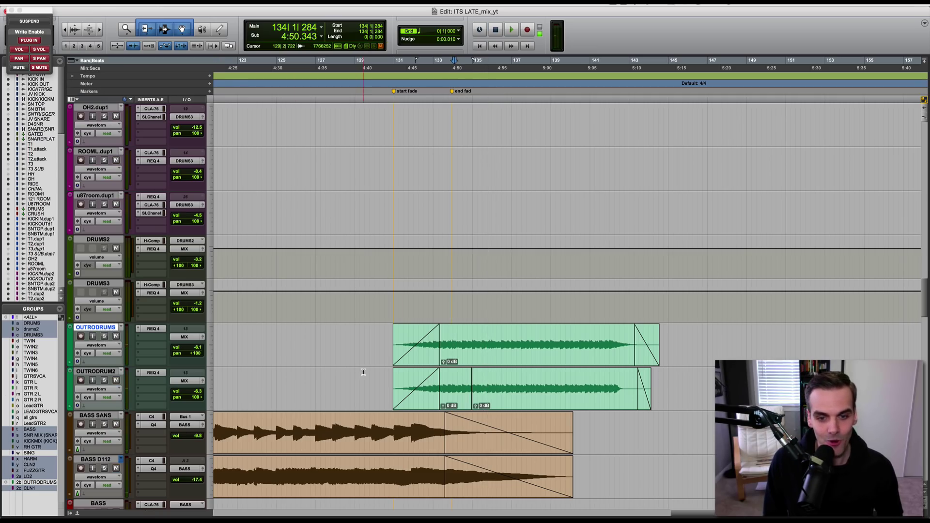
scroll(364, 372, up, 15)
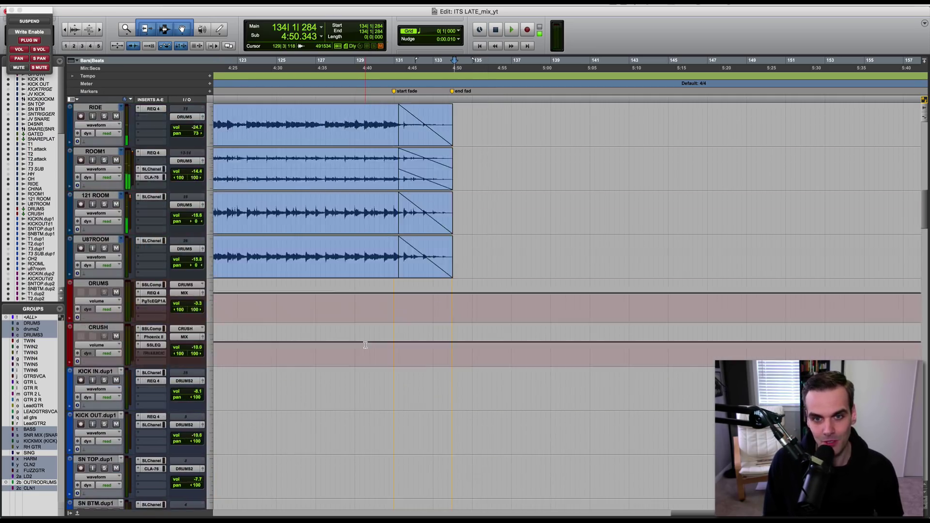
scroll(368, 341, down, 5)
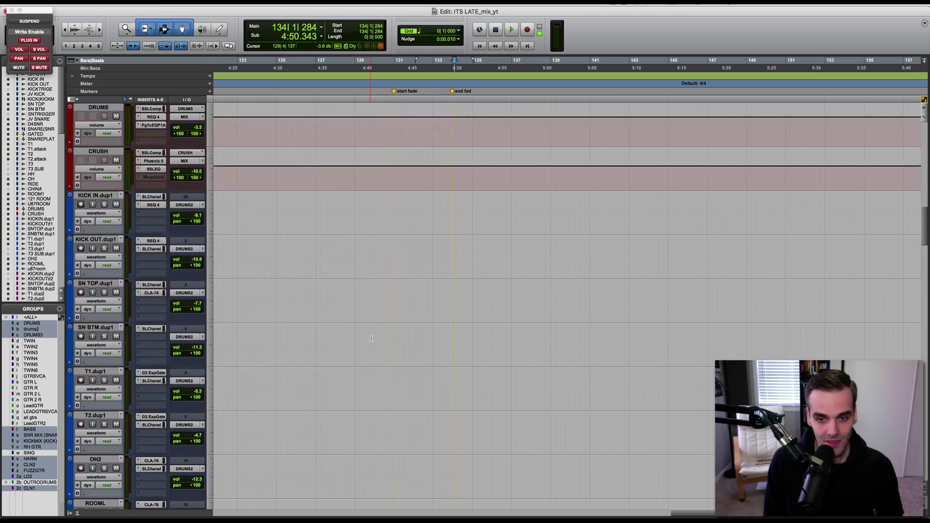
scroll(371, 338, down, 10)
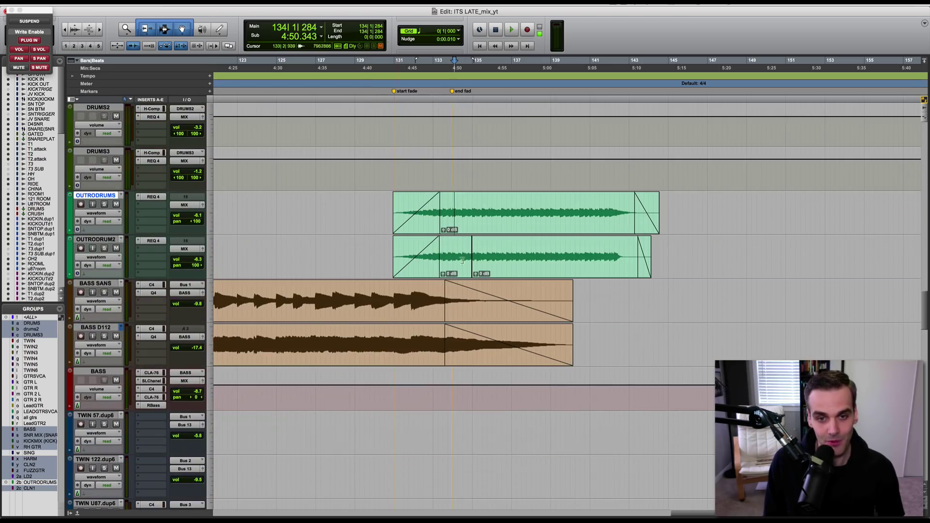
- Select the OUTRODRUMS passage from 133|4|888 to 138|4|736 and inspect the track's REQ 4 equalizer curve
drag(468, 203, 505, 218)
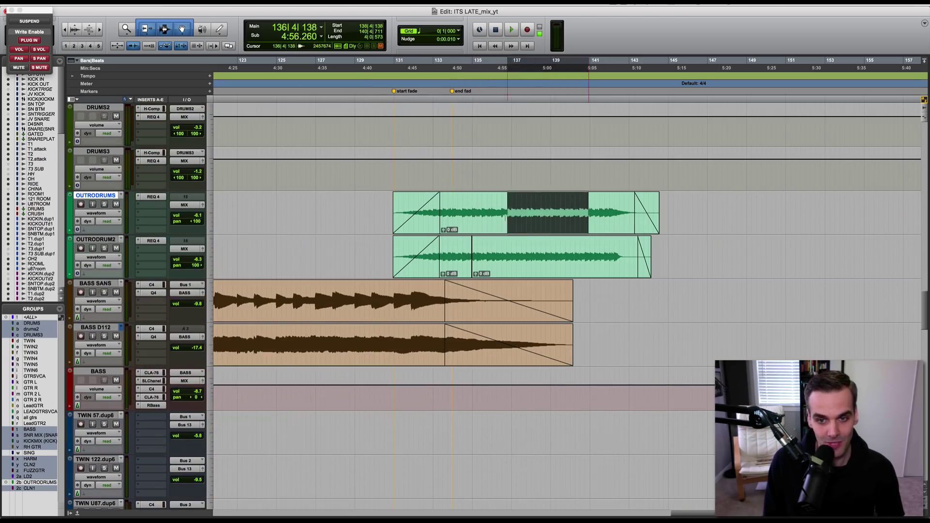
drag(490, 252, 561, 252)
click(484, 206)
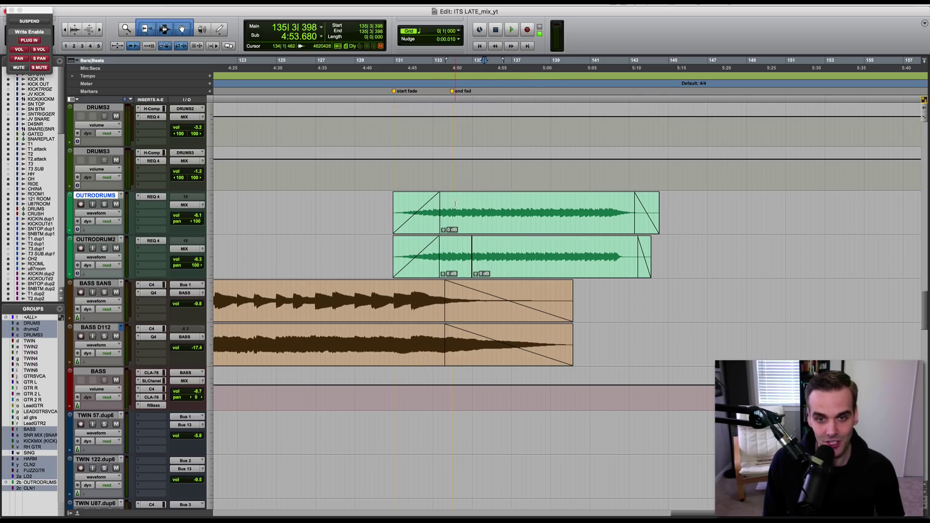
drag(464, 206, 549, 211)
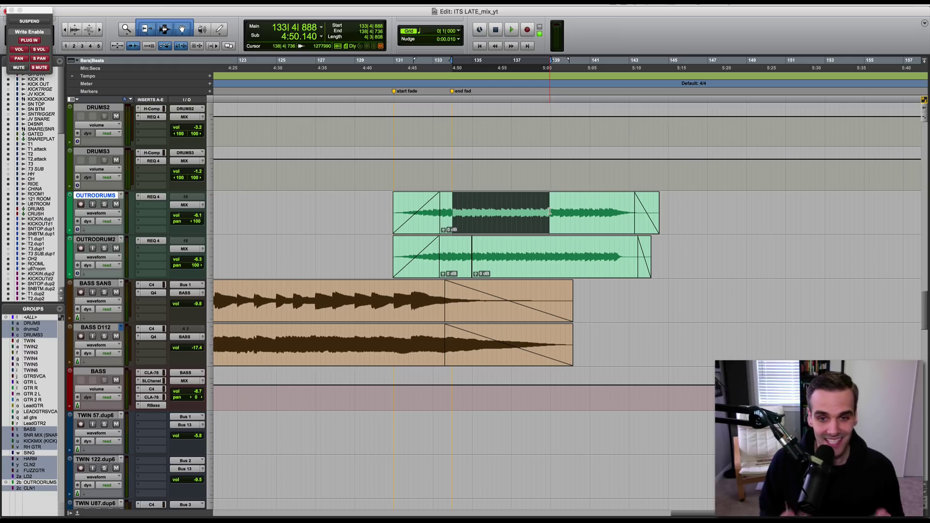
click(151, 197)
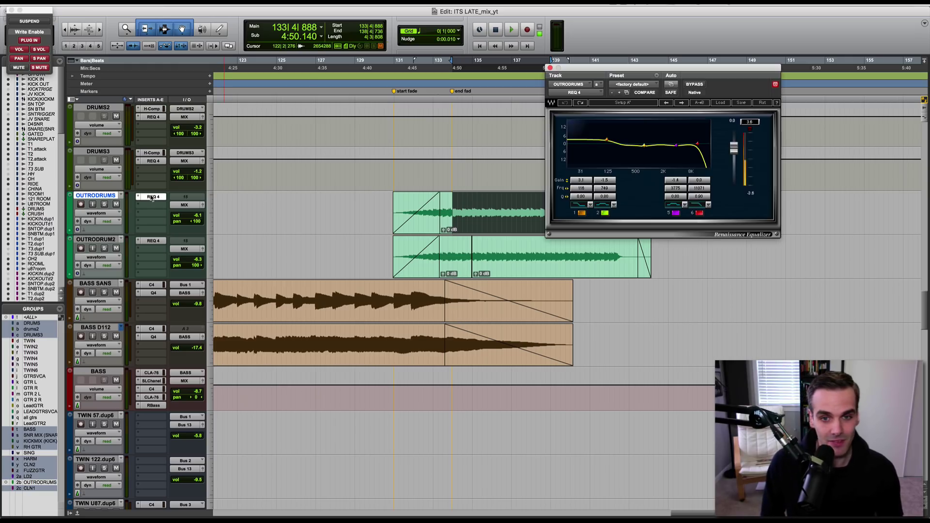
click(151, 197)
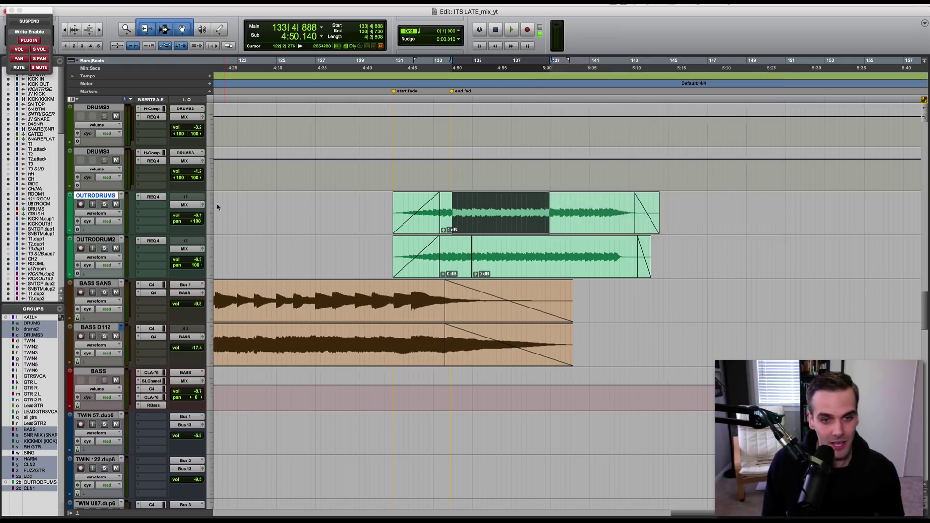
- Solo OUTRODRUMS and OUTRODRUM2, play them together from 134|1|106, and select both tracks
click(451, 198)
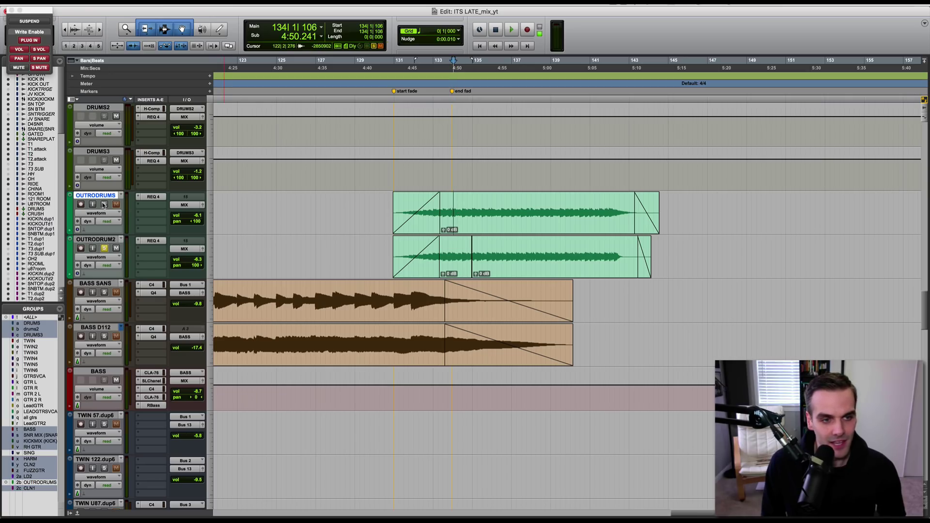
key(space)
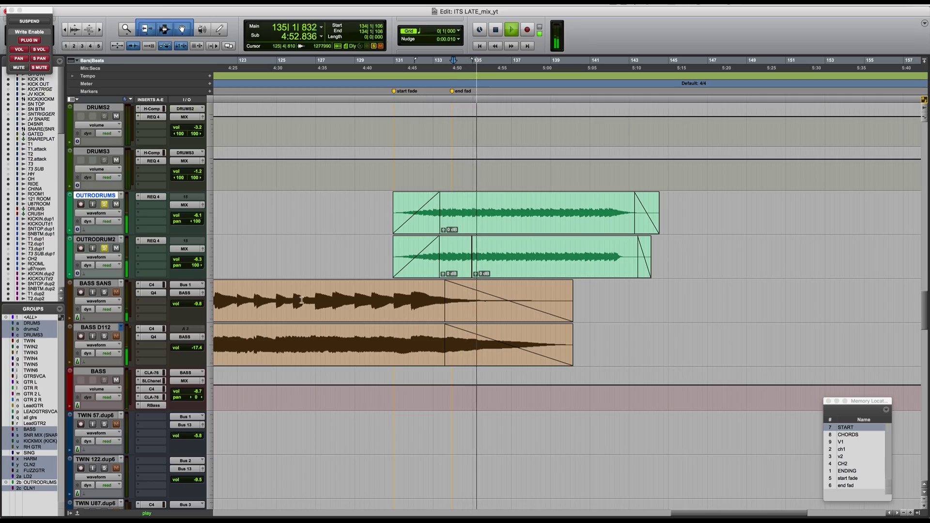
key(Tab)
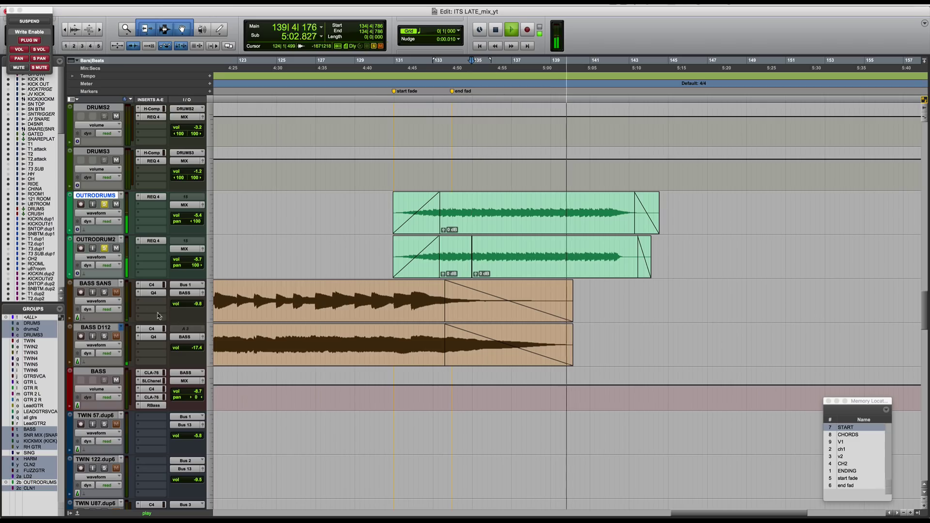
click(108, 239)
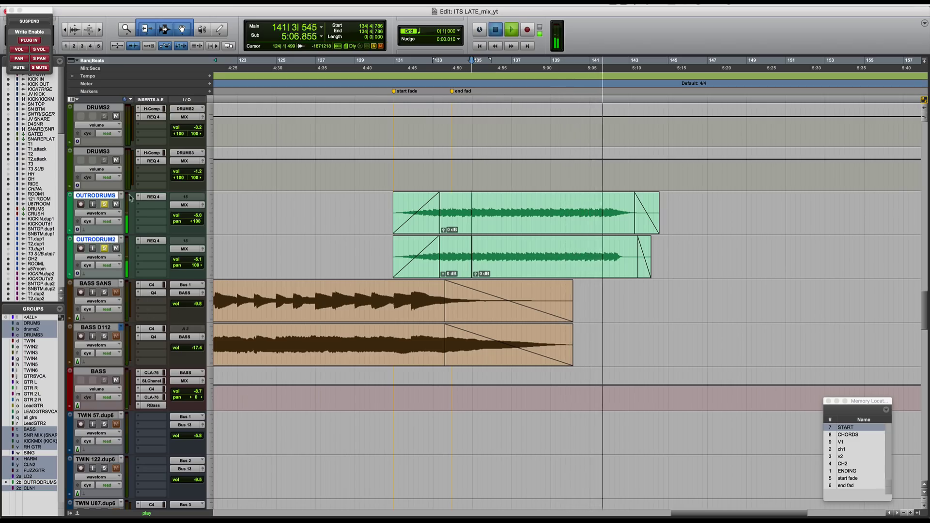
- Audition the soloed outro drums from 134|4|786 while toggling the REQ 4 bypass, stop, and place the cursor at 133|4|888
key(space)
key(space)
super+click(151, 199)
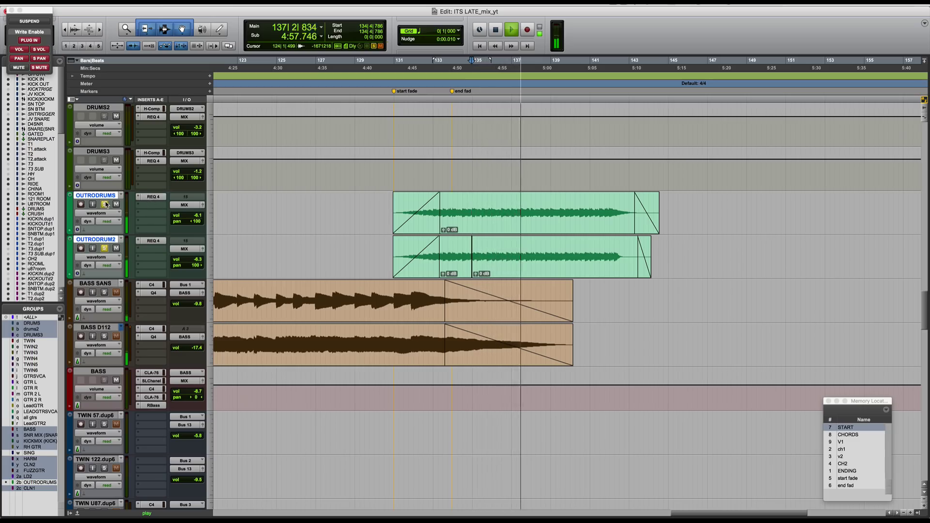
key(space)
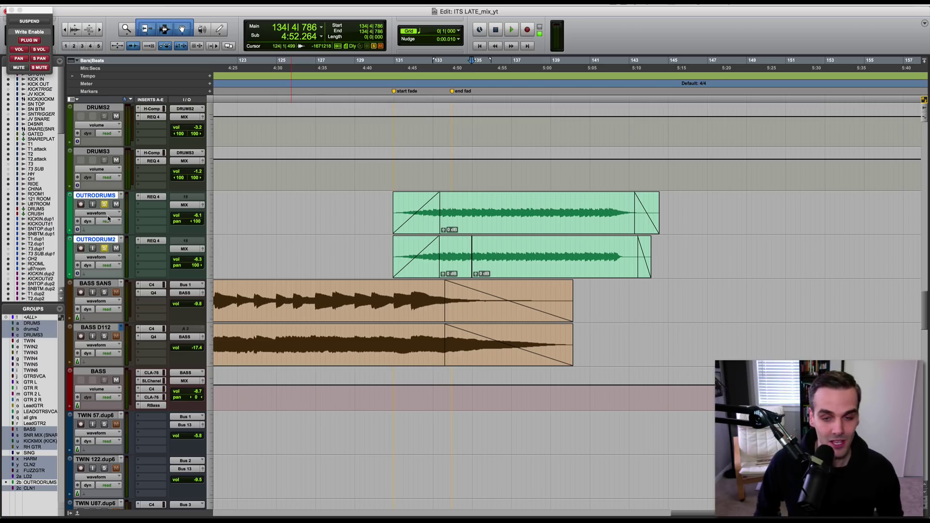
click(452, 201)
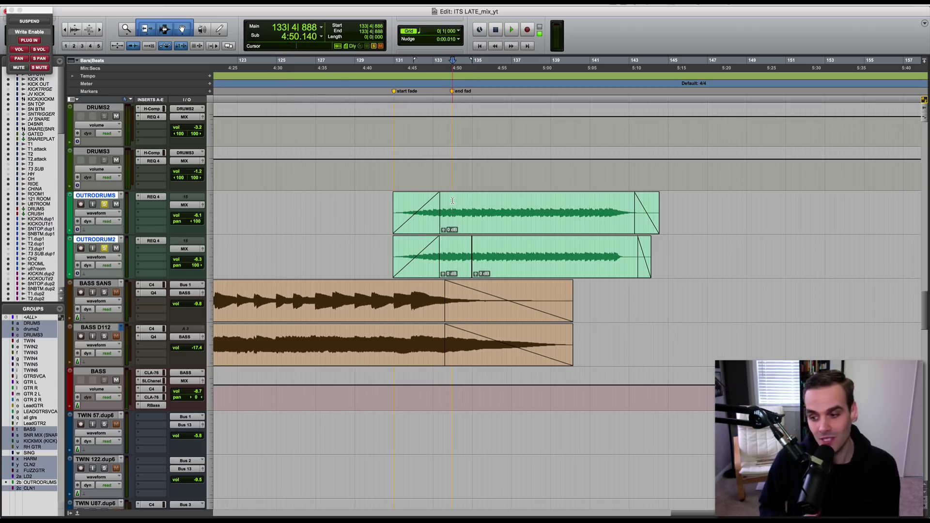